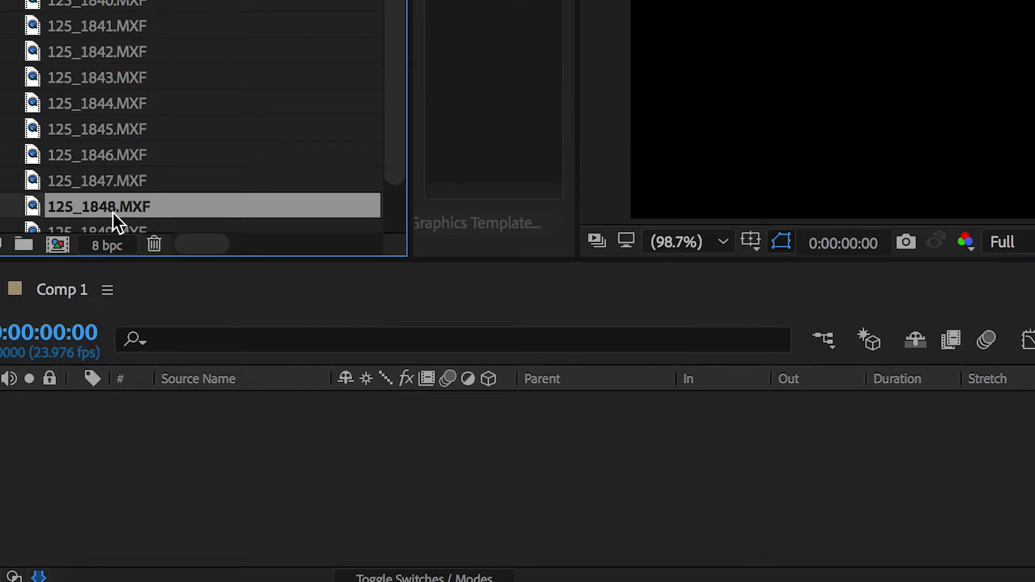
# Step: Add the clip 125_1848.MXF to Comp 1 and set its scale to 50%
pyautogui.moveTo(241, 280); pyautogui.dragTo(377, 459)
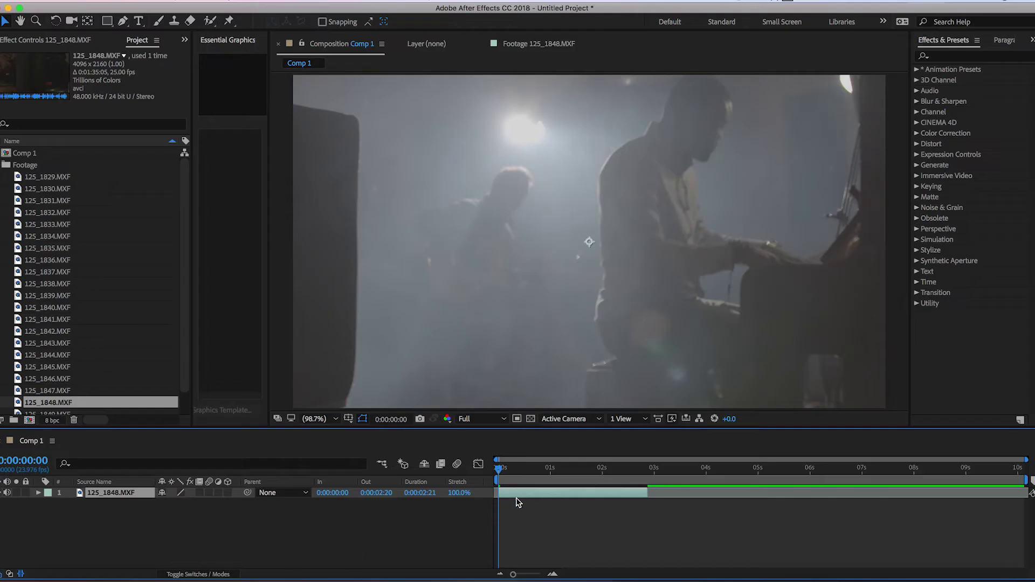
pyautogui.press('w')
pyautogui.click(180, 505)
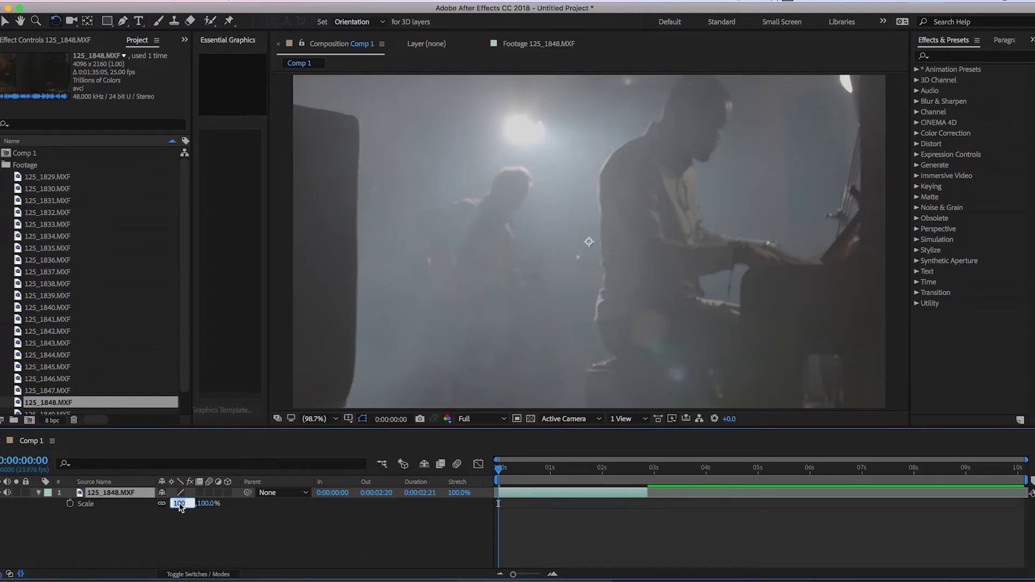
pyautogui.press('Return')
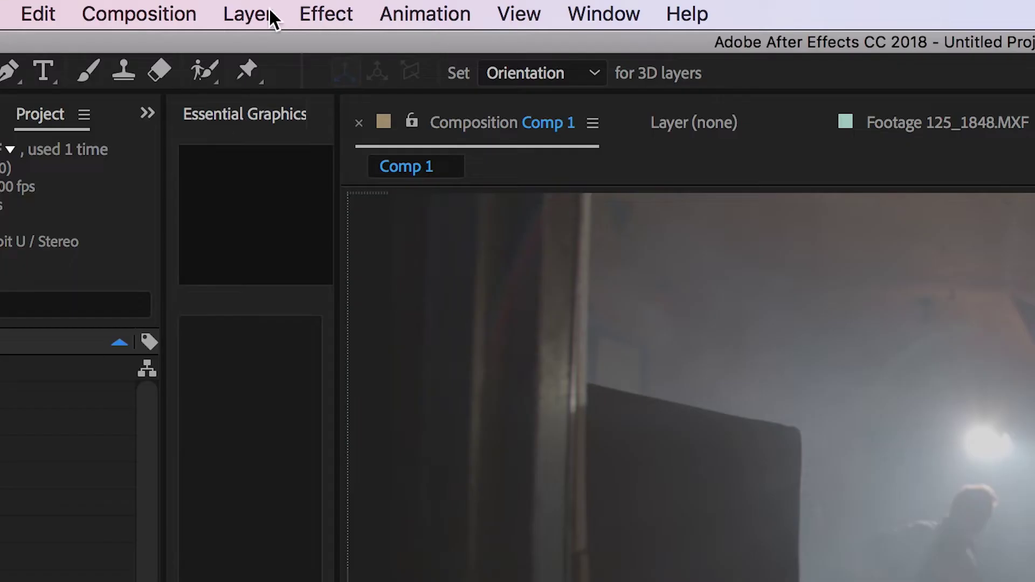
# Step: Create a 1920 x 1080 px black solid layer above the footage
pyautogui.click(248, 14)
pyautogui.moveTo(277, 48)
pyautogui.click(642, 78)
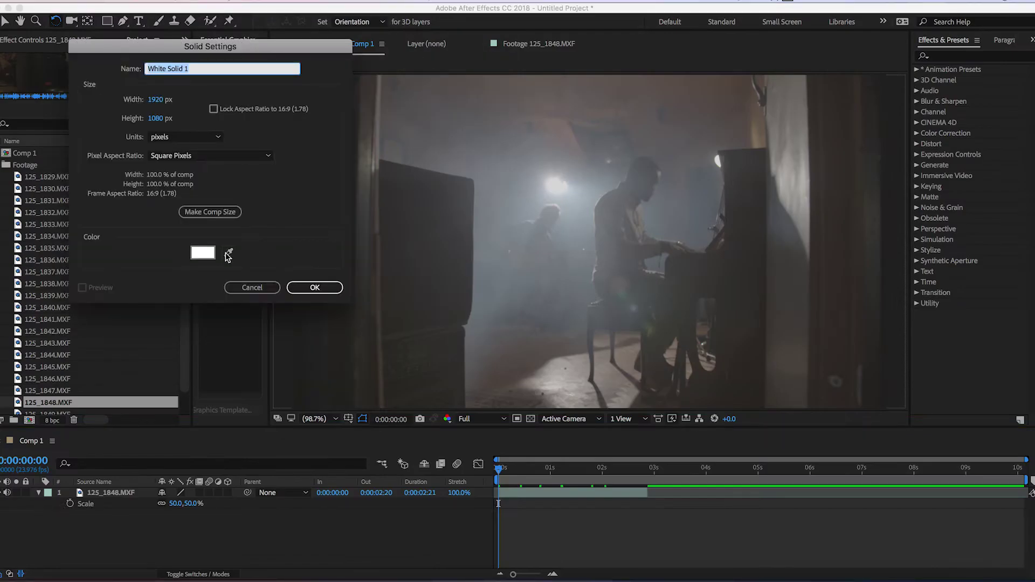
pyautogui.click(204, 252)
pyautogui.click(770, 232)
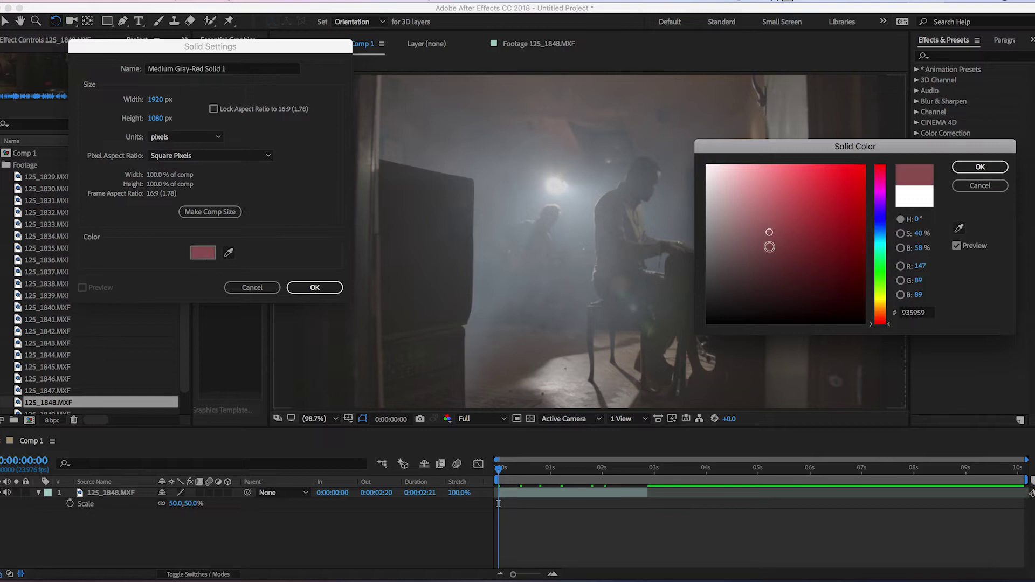
pyautogui.click(980, 168)
pyautogui.click(291, 286)
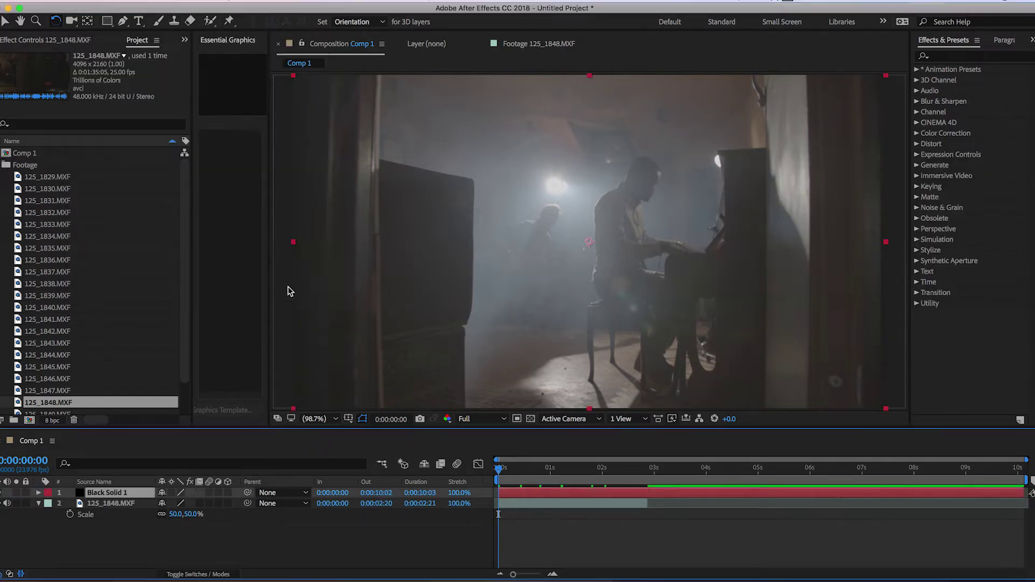
# Step: Find the Lens Flare effect and apply it to the black solid
pyautogui.click(946, 55)
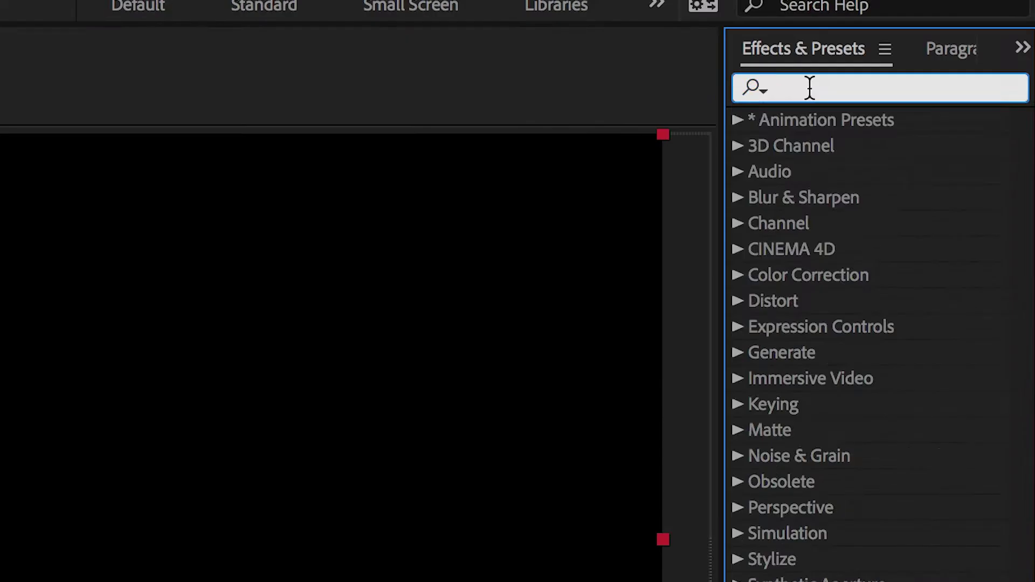
pyautogui.write('lens')
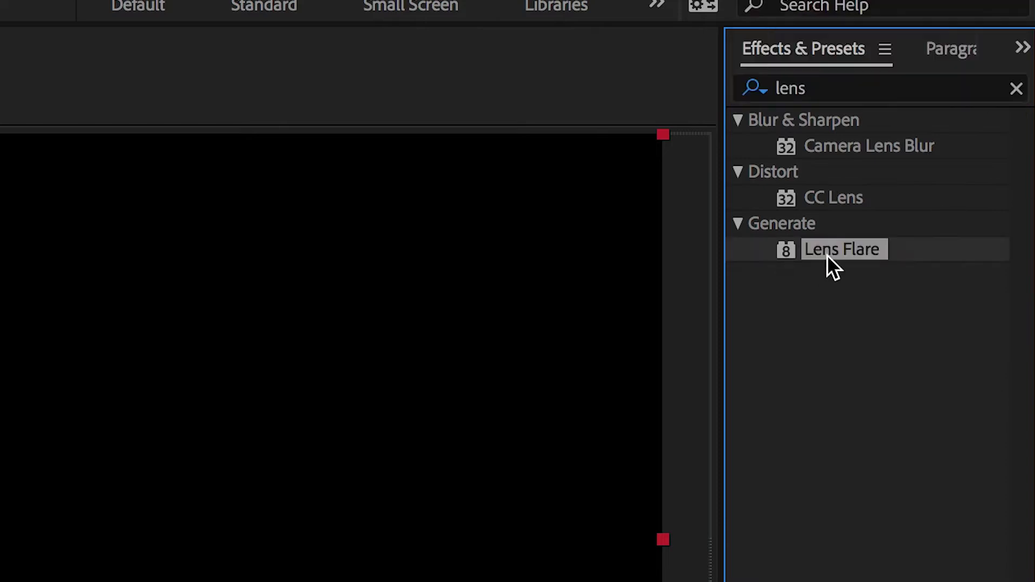
pyautogui.moveTo(828, 255); pyautogui.dragTo(284, 356)
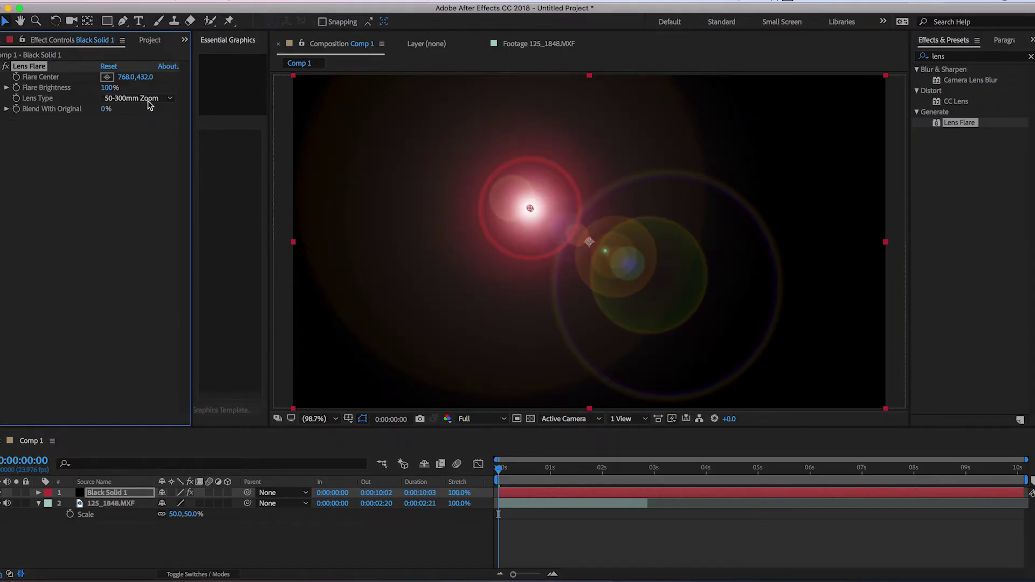
# Step: Compare the Lens Flare's 50-300mm Zoom, 35mm Prime and 105mm Prime lens types, and settle on 105mm Prime
pyautogui.click(144, 99)
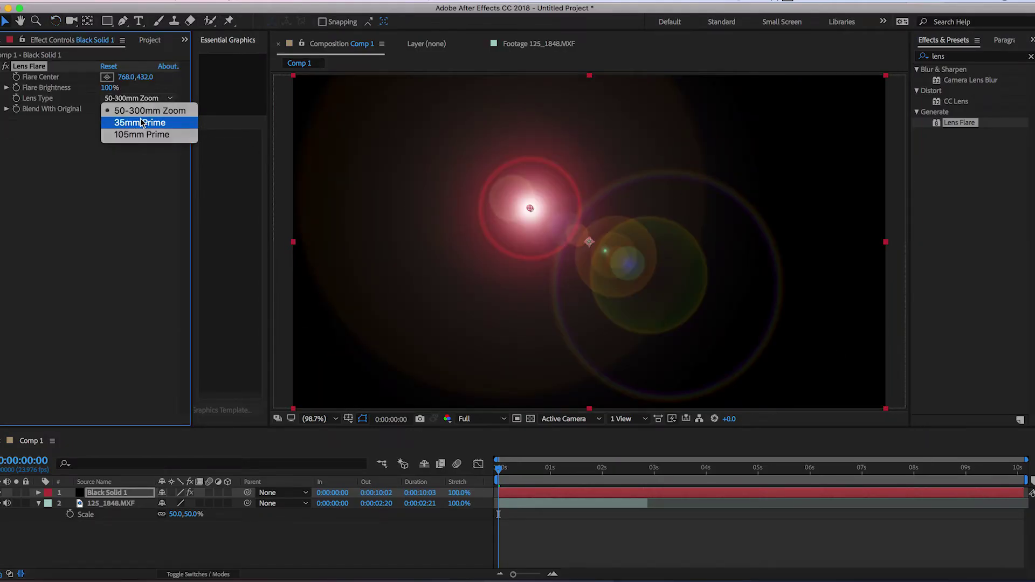
pyautogui.click(141, 123)
pyautogui.click(139, 98)
pyautogui.click(175, 286)
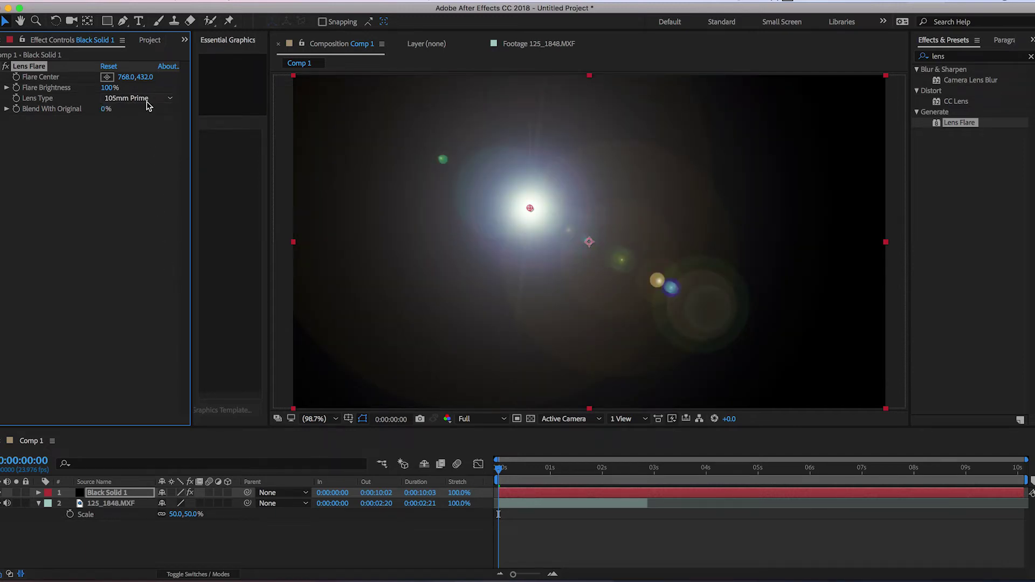
pyautogui.click(147, 102)
pyautogui.click(141, 121)
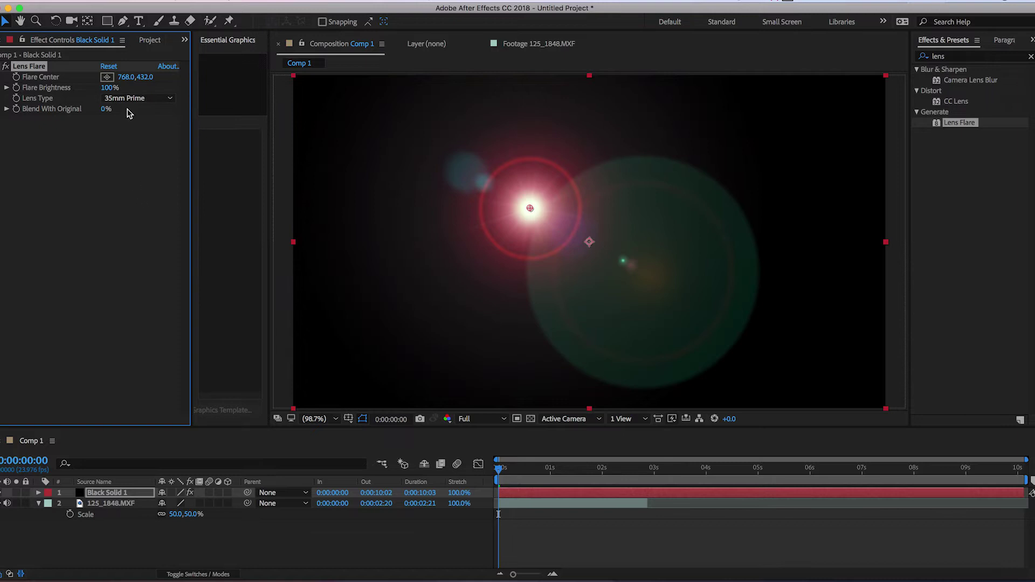
pyautogui.click(140, 98)
pyautogui.click(147, 111)
pyautogui.click(150, 98)
pyautogui.click(153, 135)
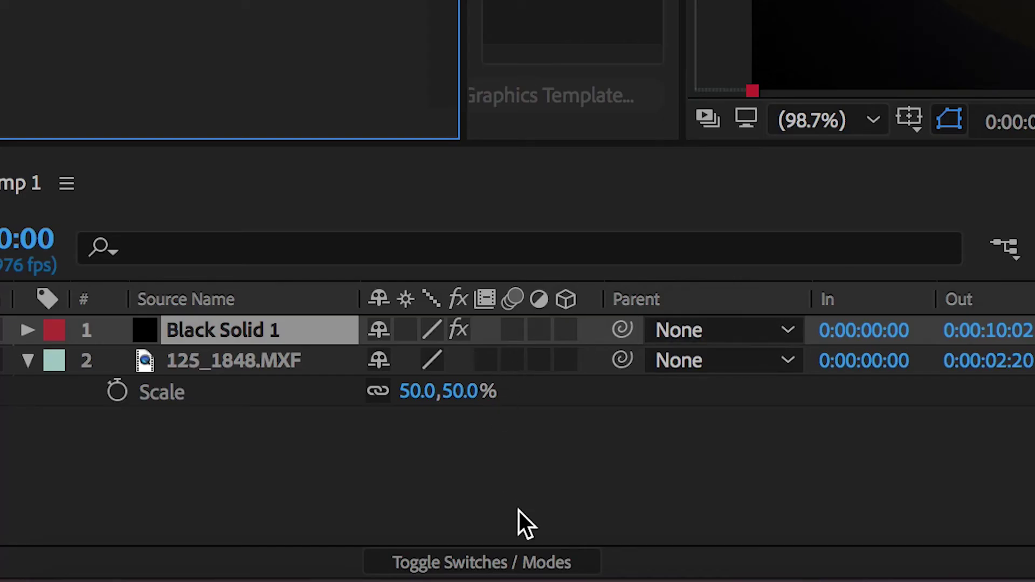
# Step: Show the layer blending modes and set the black solid to Screen
pyautogui.click(497, 561)
pyautogui.click(459, 340)
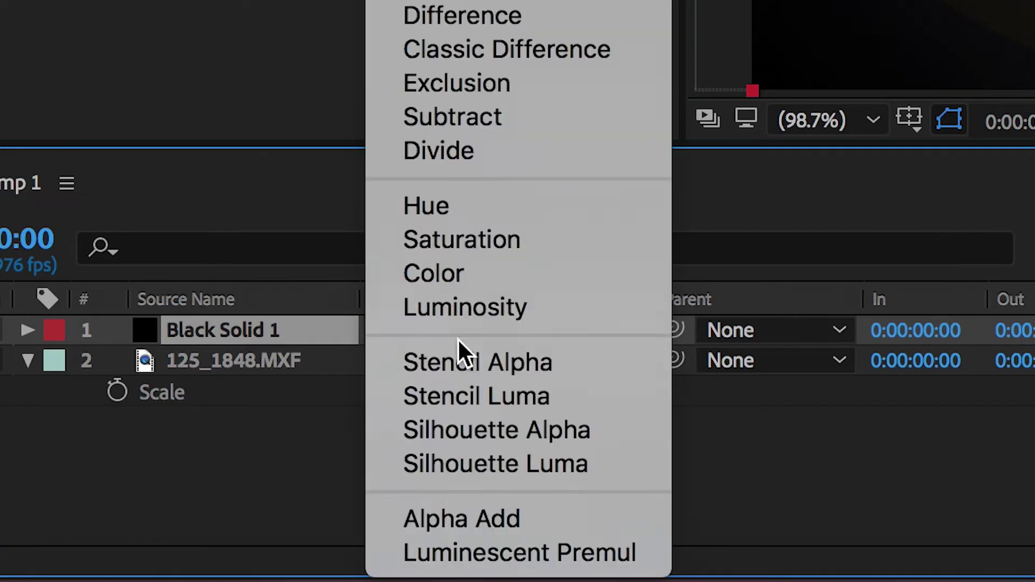
pyautogui.click(472, 303)
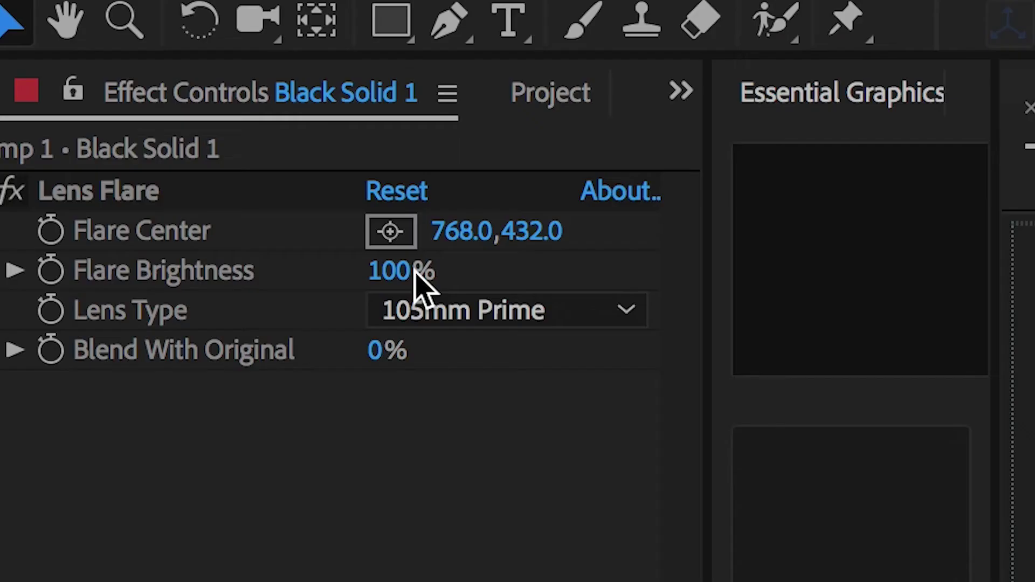
# Step: Hide the solid to see the footage and place the Flare Center on the backlight at about 845, 365
pyautogui.click(391, 231)
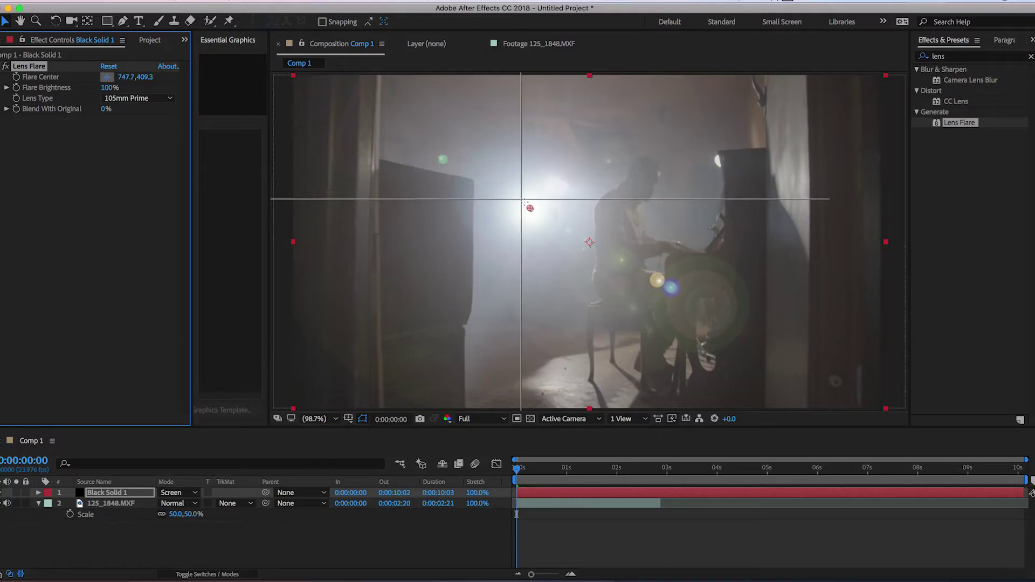
pyautogui.click(528, 204)
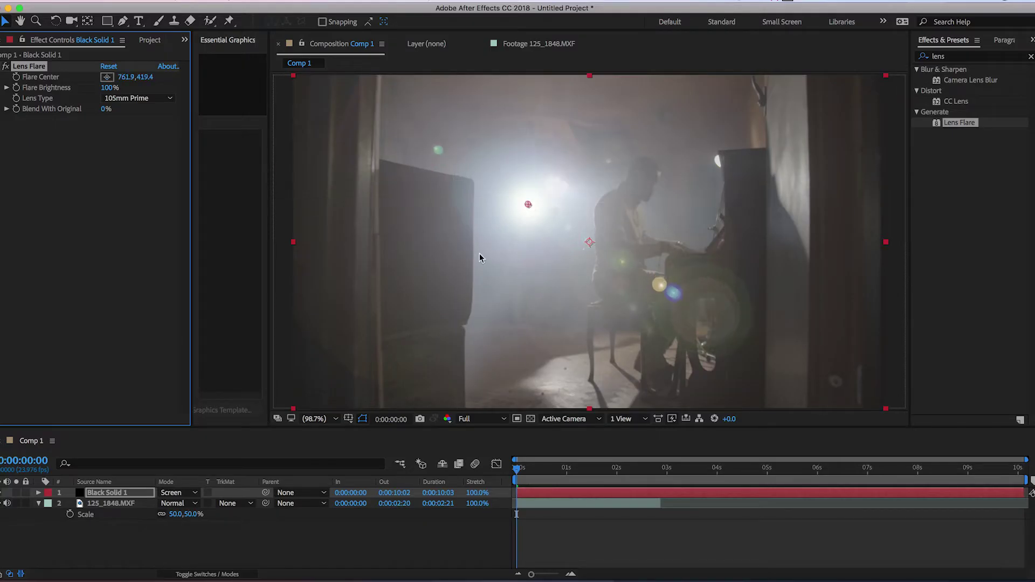
pyautogui.click(5, 493)
pyautogui.moveTo(529, 205); pyautogui.dragTo(554, 193)
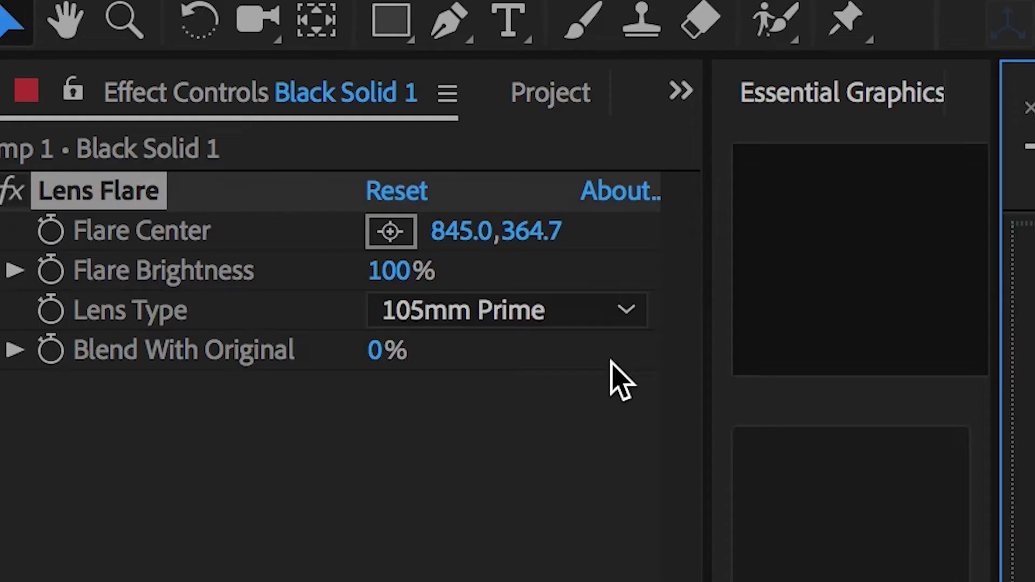
# Step: Enable keyframing for Flare Center at the first frame and keyframe it along the backlight at about 1 s, 2 s and the clip's end
pyautogui.click(50, 230)
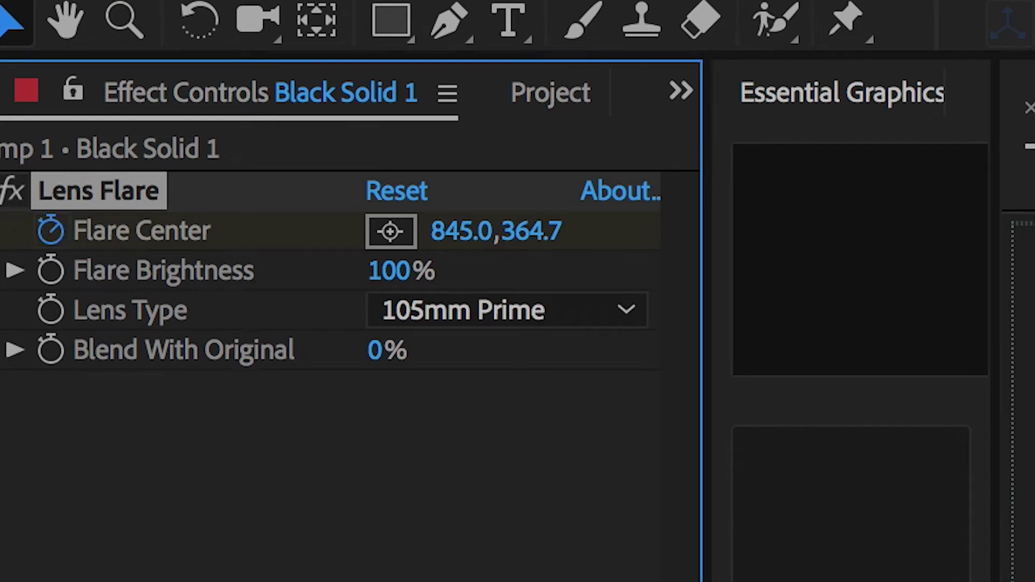
pyautogui.click(566, 468)
pyautogui.moveTo(553, 189); pyautogui.dragTo(552, 140)
pyautogui.click(617, 469)
pyautogui.click(656, 469)
pyautogui.press('pagedown')
# Step: Reveal the Flare Center keyframes in the timeline and add in-between keyframes that keep the flare on the backlight
pyautogui.click(38, 492)
pyautogui.click(49, 504)
pyautogui.click(60, 514)
pyautogui.click(548, 469)
pyautogui.click(594, 468)
pyautogui.click(641, 469)
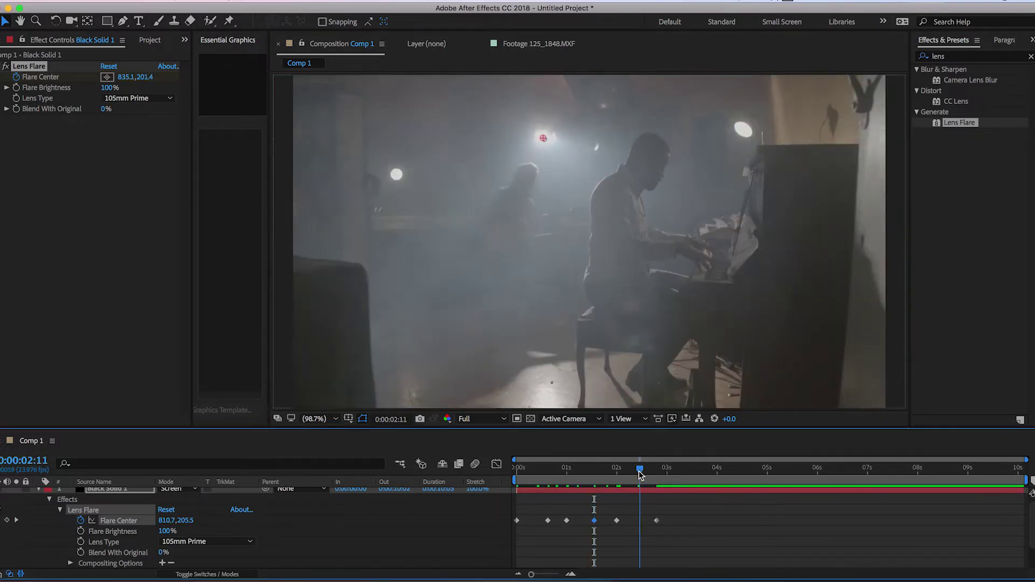
# Step: Make the black solid visible again and scrub back to the start to check the flare's tracking
pyautogui.scroll(1, 4, 496)
pyautogui.click(2, 494)
pyautogui.moveTo(641, 469); pyautogui.dragTo(515, 470)
# Step: Split the black solid at 0:00:02:21, where the footage ends, and delete the remainder
pyautogui.scroll(-3, 662, 487)
pyautogui.click(661, 469)
pyautogui.scroll(3, 695, 531)
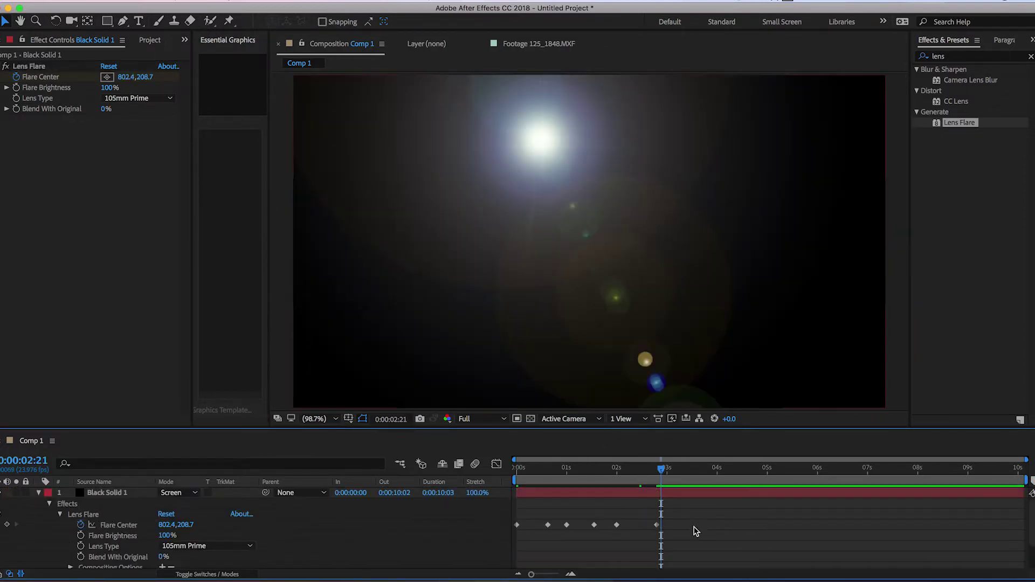
pyautogui.click(679, 494)
pyautogui.press('super+shift+d')
pyautogui.press('Delete')
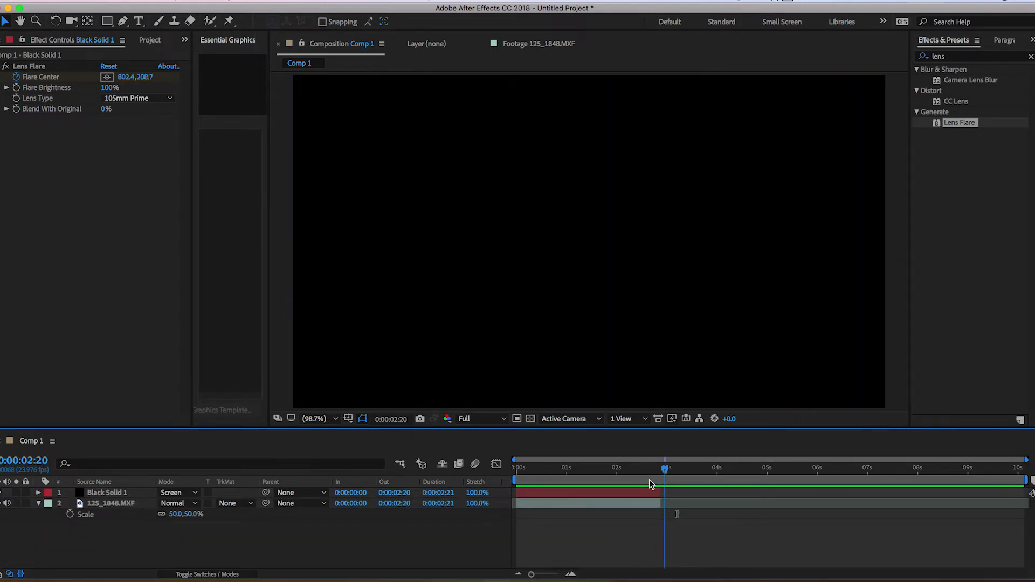
# Step: Return to the clip's opening frames and set the Flare Brightness to 46%
pyautogui.moveTo(649, 483); pyautogui.dragTo(522, 495)
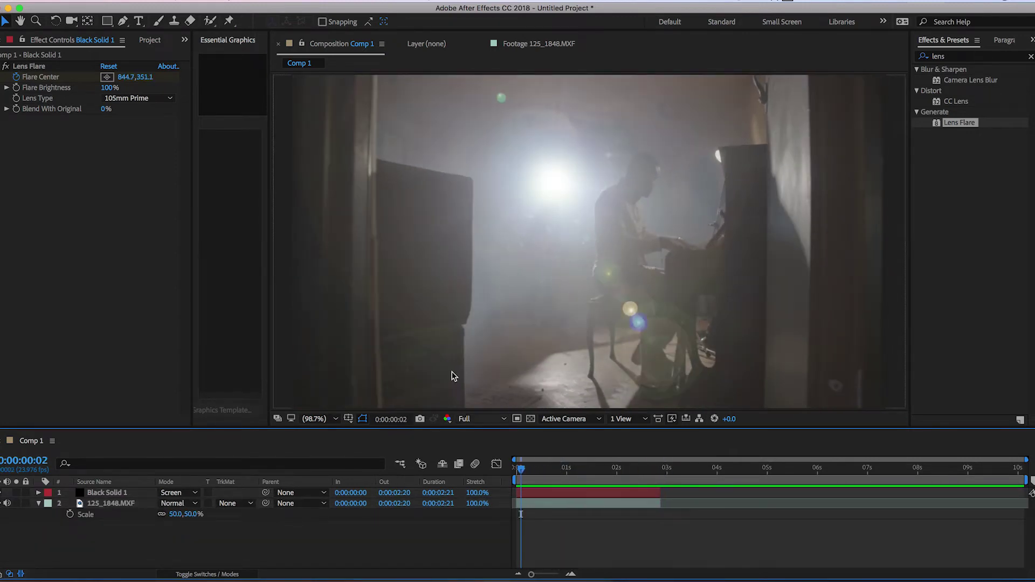
pyautogui.moveTo(110, 88); pyautogui.dragTo(71, 90)
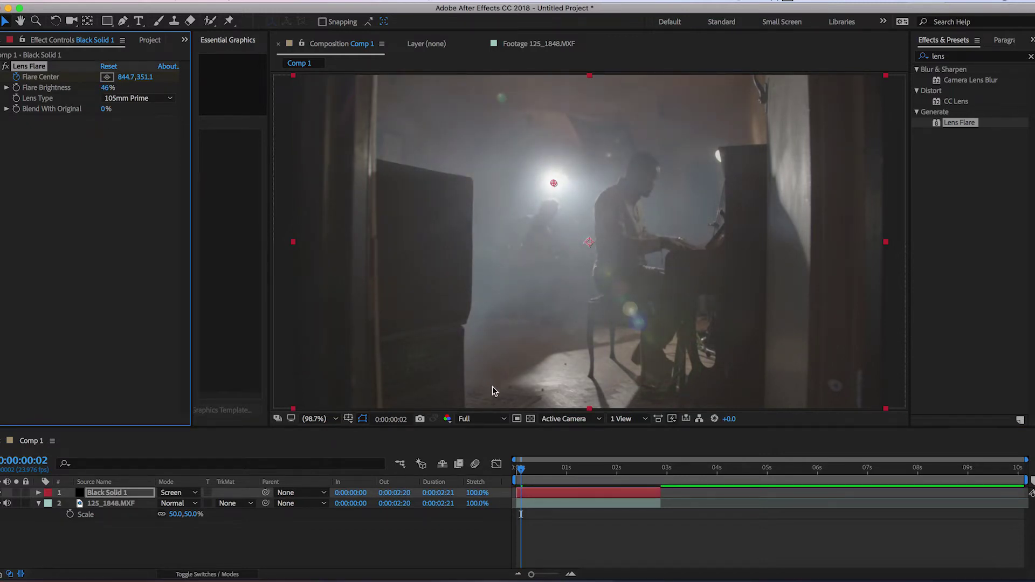
pyautogui.click(623, 524)
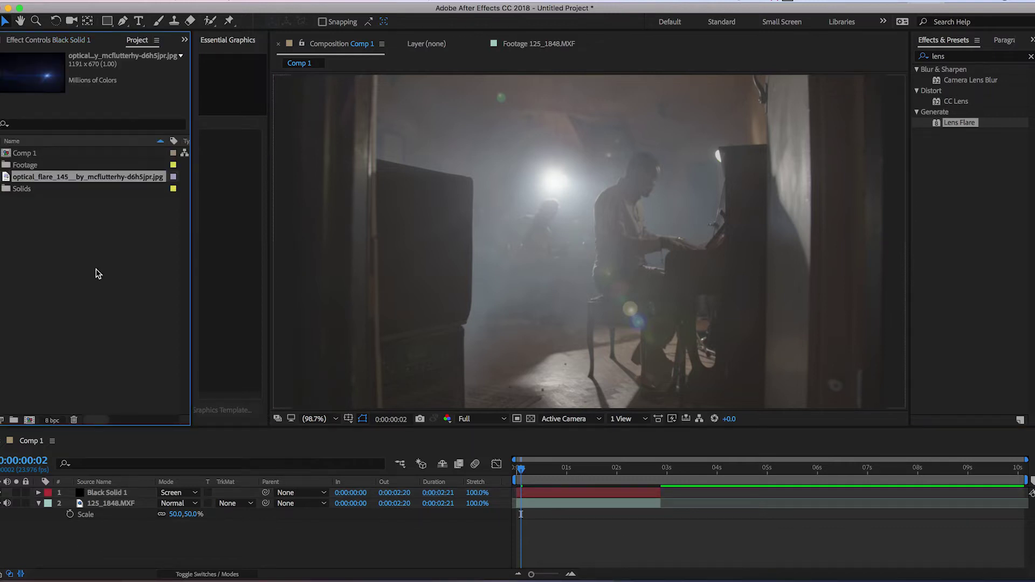
# Step: Add the optical flare JPG as the top layer and move its bright spot towards the backlight
pyautogui.moveTo(36, 177); pyautogui.dragTo(124, 409)
pyautogui.moveTo(124, 491); pyautogui.dragTo(152, 487)
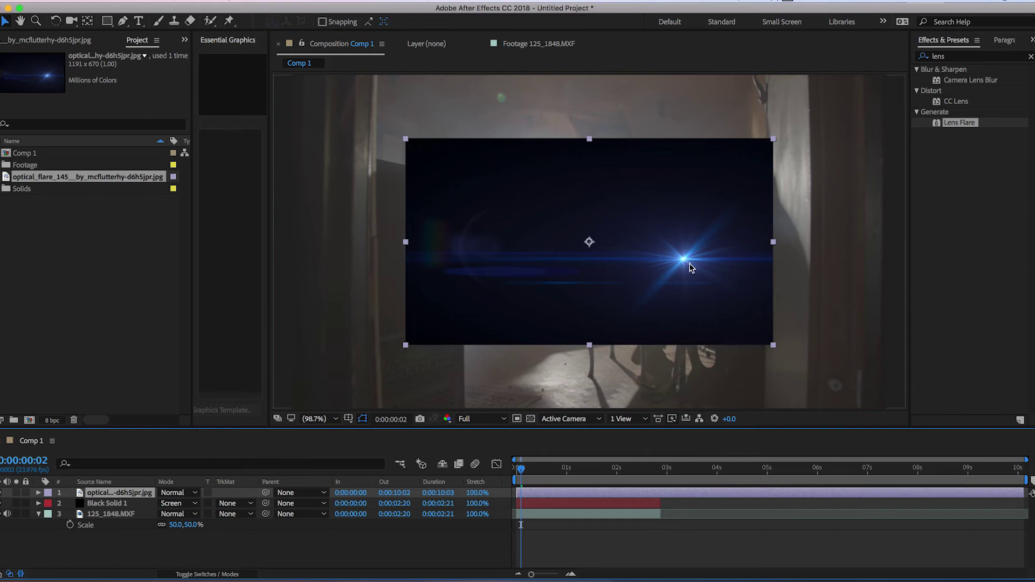
pyautogui.moveTo(692, 268); pyautogui.dragTo(577, 231)
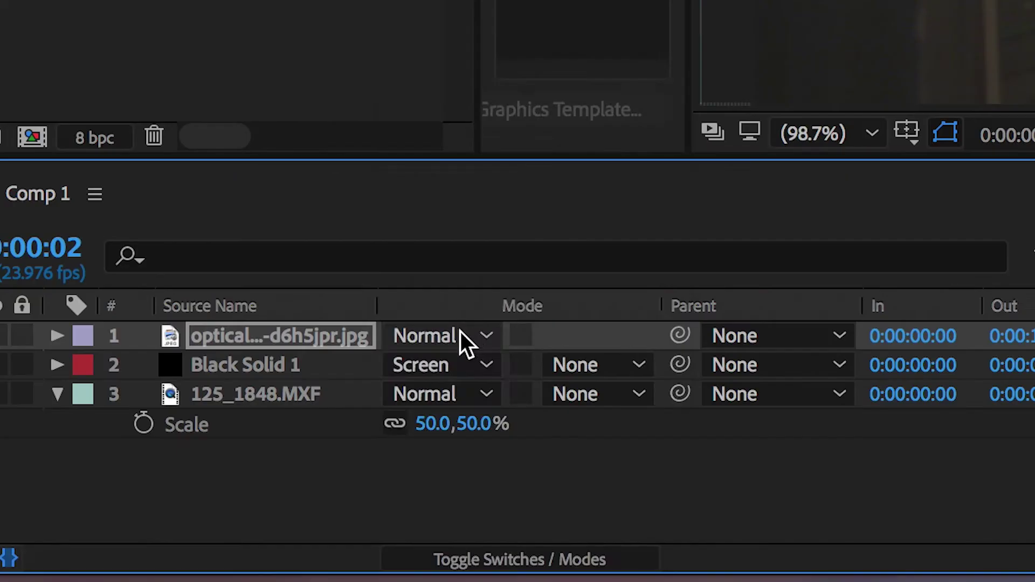
# Step: Set the optical flare image's blending mode to Screen and align its bright spot with the backlight
pyautogui.click(175, 493)
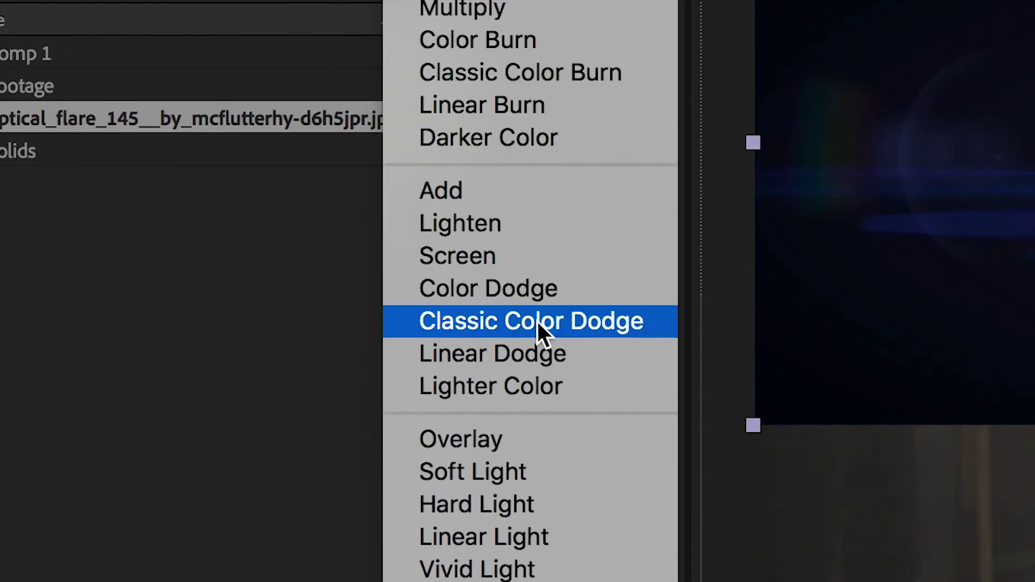
pyautogui.click(533, 255)
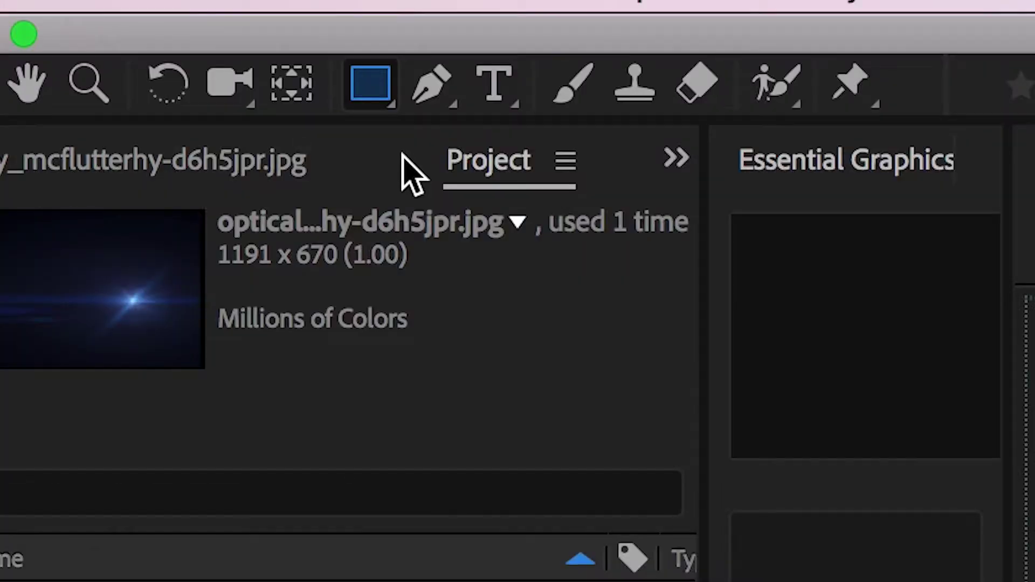
# Step: Draw an elliptical mask around the bright spot on the optical flare layer and feather it by 202 pixels
pyautogui.moveTo(106, 20); pyautogui.dragTo(125, 48)
pyautogui.moveTo(454, 121); pyautogui.dragTo(618, 234)
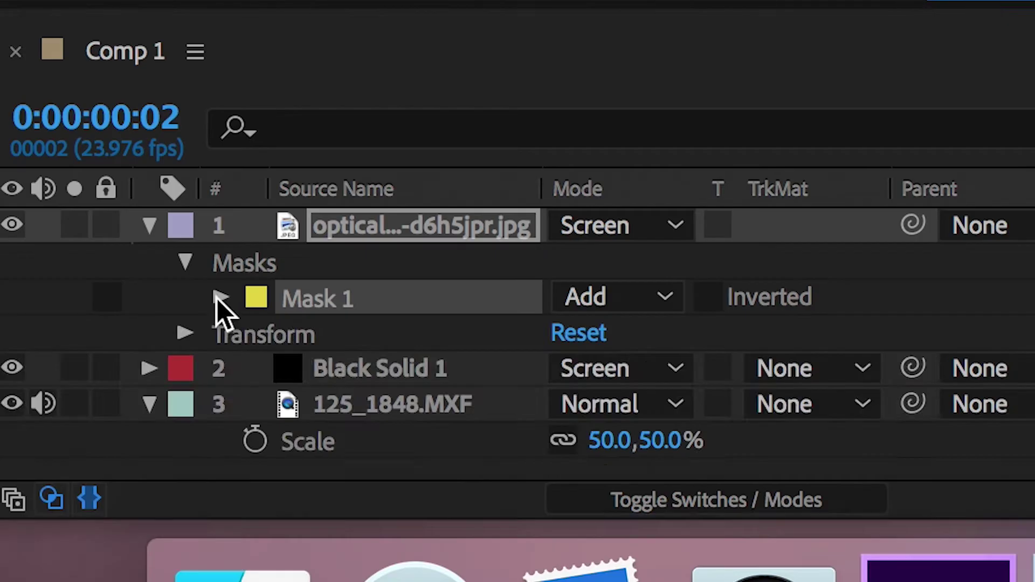
pyautogui.click(60, 514)
pyautogui.moveTo(190, 534); pyautogui.dragTo(259, 537)
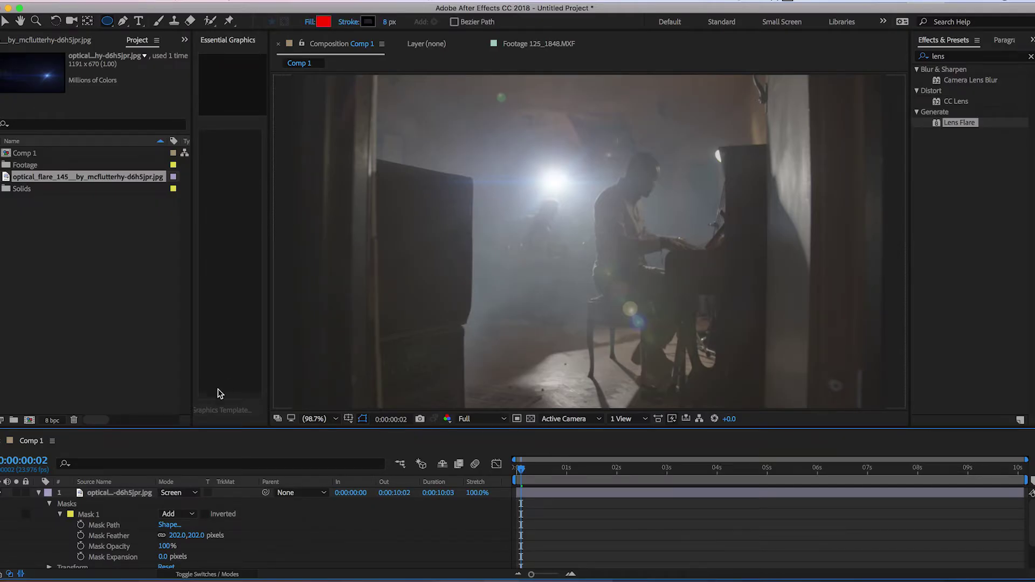
# Step: Collapse the optical flare layer's properties and examine the masked flare over the backlight at close range
pyautogui.click(104, 495)
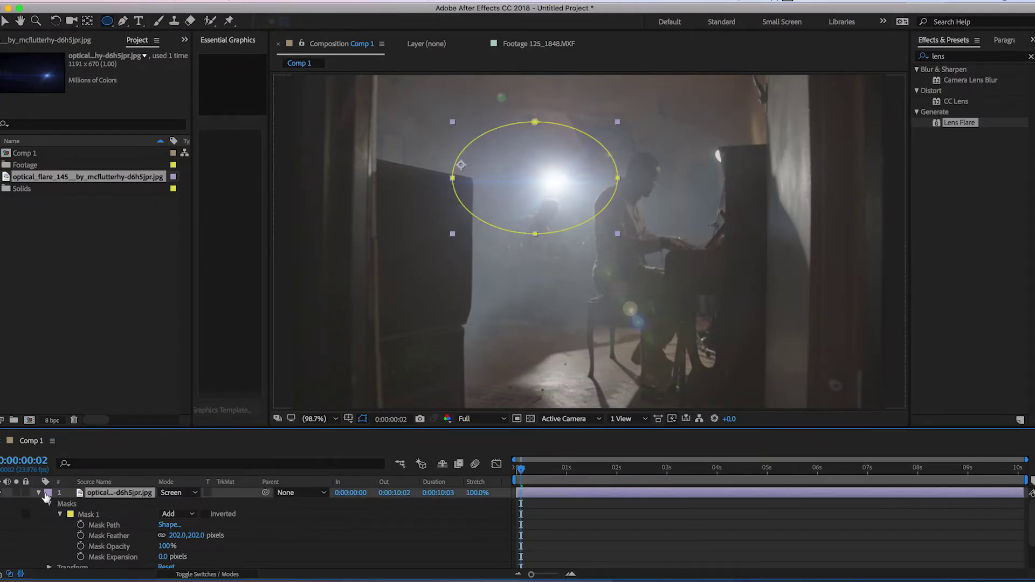
pyautogui.click(38, 492)
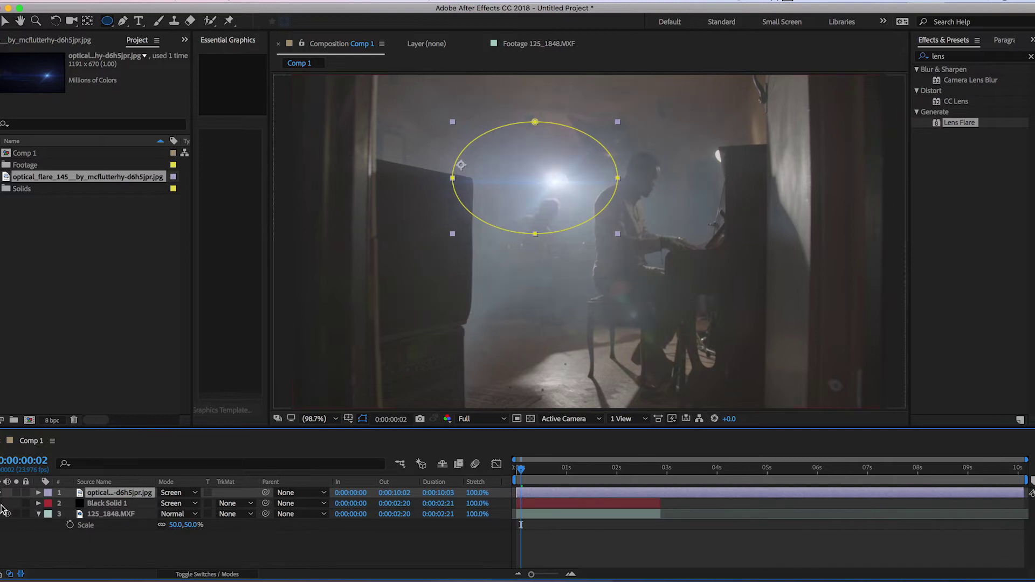
pyautogui.scroll(4, 613, 177)
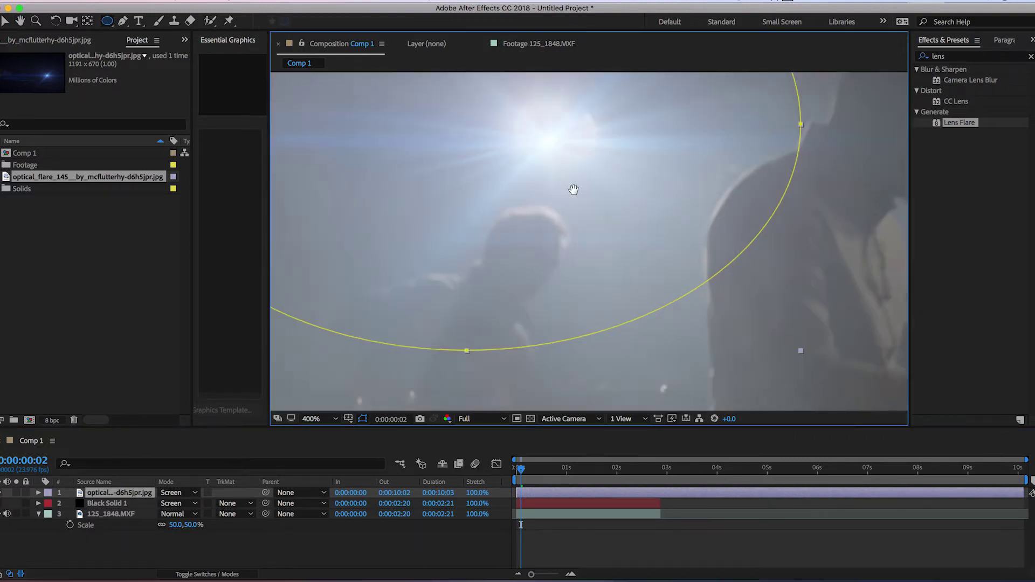
pyautogui.moveTo(573, 190); pyautogui.dragTo(597, 241)
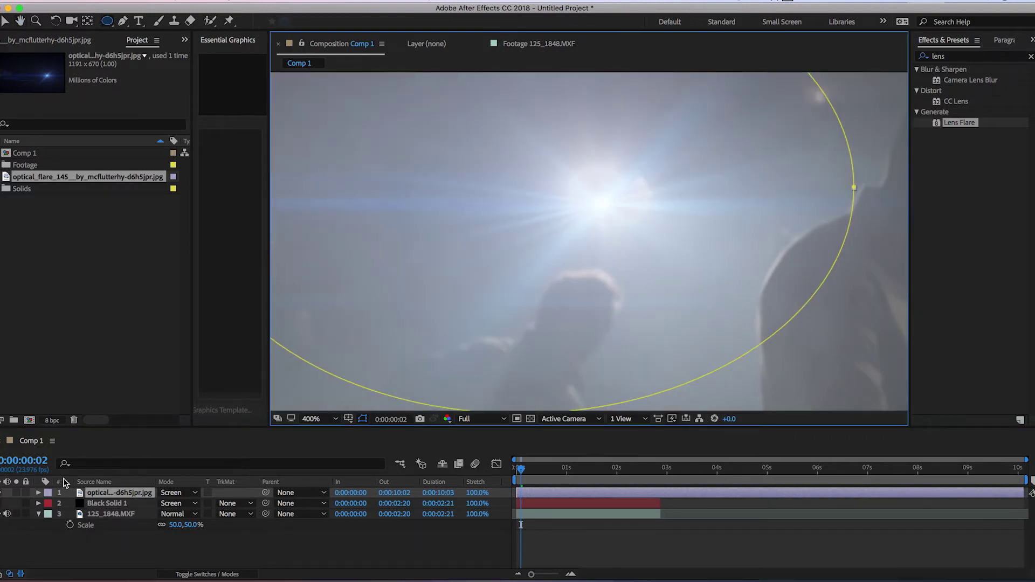
# Step: Start keyframing the optical flare layer's position at 0:00:00:02 and realign its bright spot with the backlight at intervals up to the clip's end
pyautogui.press('p')
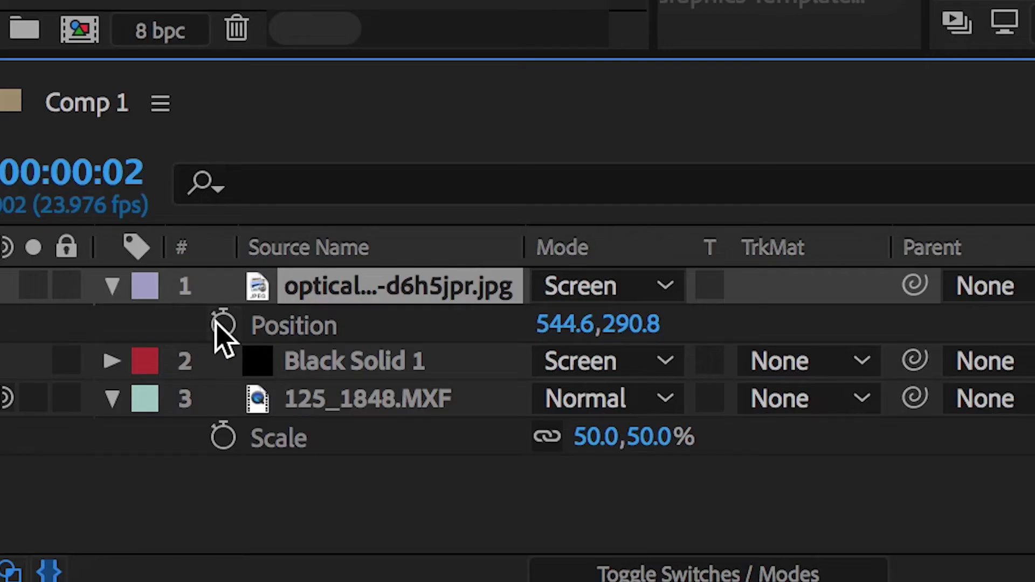
pyautogui.click(71, 507)
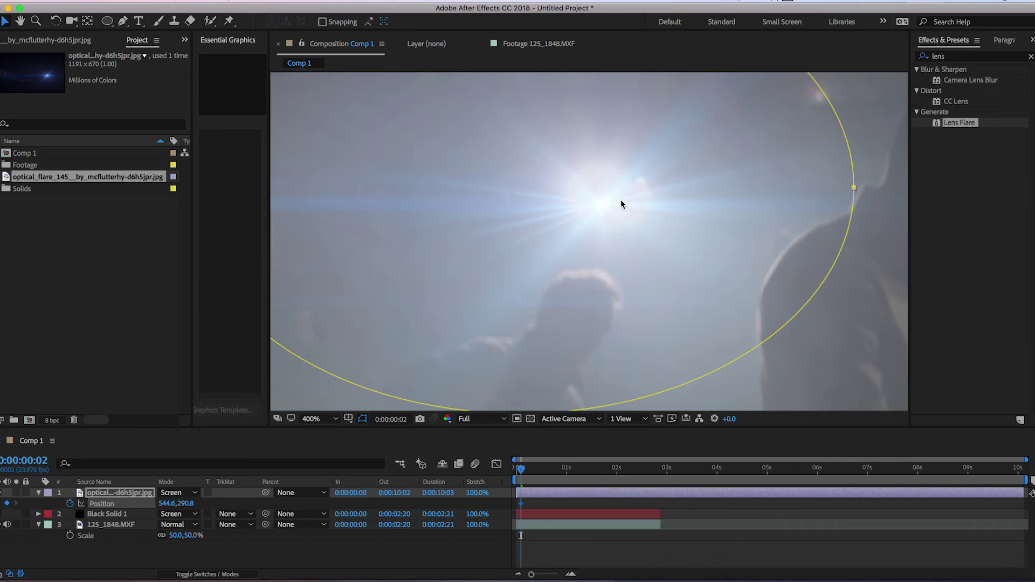
pyautogui.moveTo(608, 210); pyautogui.dragTo(601, 180)
pyautogui.click(567, 468)
pyautogui.click(619, 468)
pyautogui.click(659, 468)
pyautogui.click(642, 468)
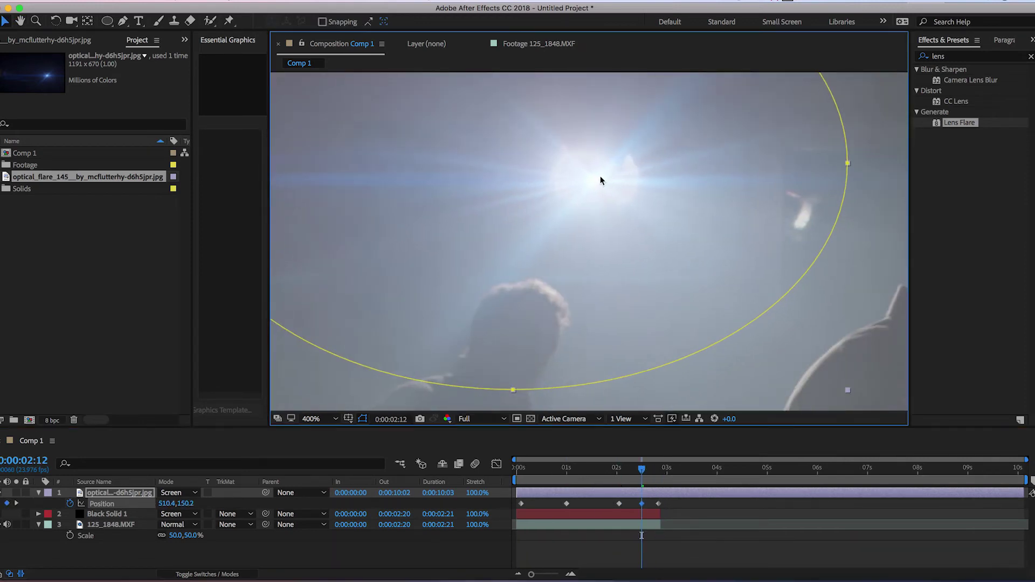
# Step: Add in-between position keyframes that keep the optical flare on the backlight, and preview the fitted composition from the start
pyautogui.click(594, 468)
pyautogui.click(546, 468)
pyautogui.moveTo(621, 243); pyautogui.dragTo(626, 192)
pyautogui.click(517, 468)
pyautogui.click(324, 418)
pyautogui.click(205, 552)
pyautogui.press('space')
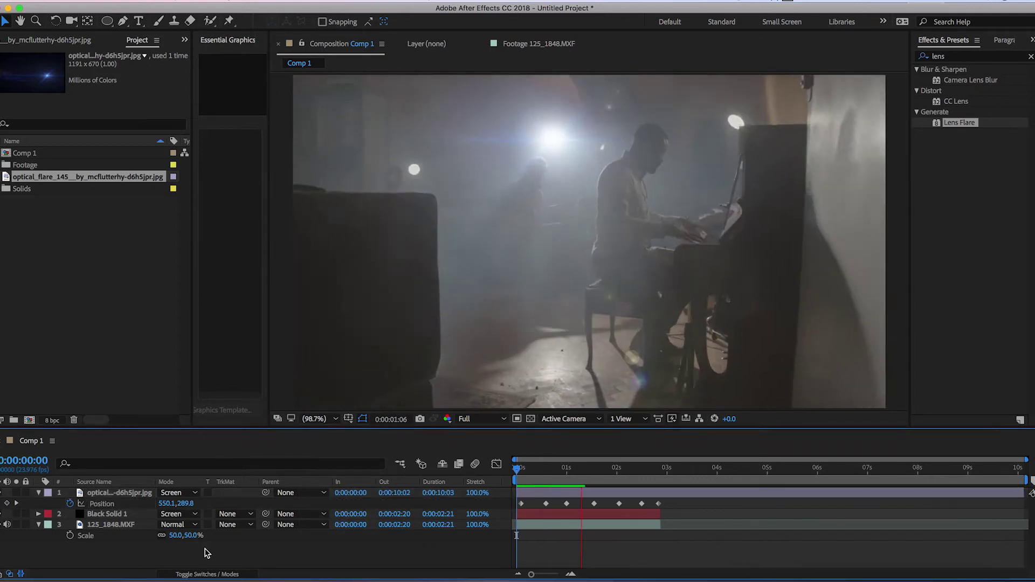
# Step: Trim the optical flare layer to end with the piano footage at 0:00:02:20 and preview from the start
pyautogui.click(660, 468)
pyautogui.click(670, 493)
pyautogui.press('shift+super+d')
pyautogui.press('Delete')
pyautogui.moveTo(659, 468); pyautogui.dragTo(501, 493)
pyautogui.press('space')
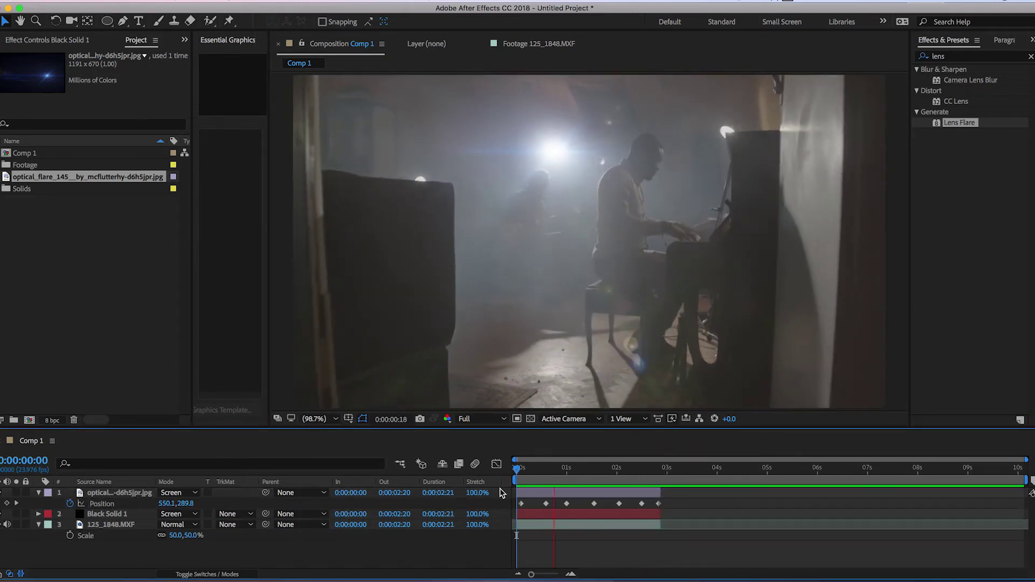
# Step: Duplicate the Black Solid 1 lens flare layer and move the copy to the top of the layer stack
pyautogui.click(39, 493)
pyautogui.click(105, 505)
pyautogui.press('super+d')
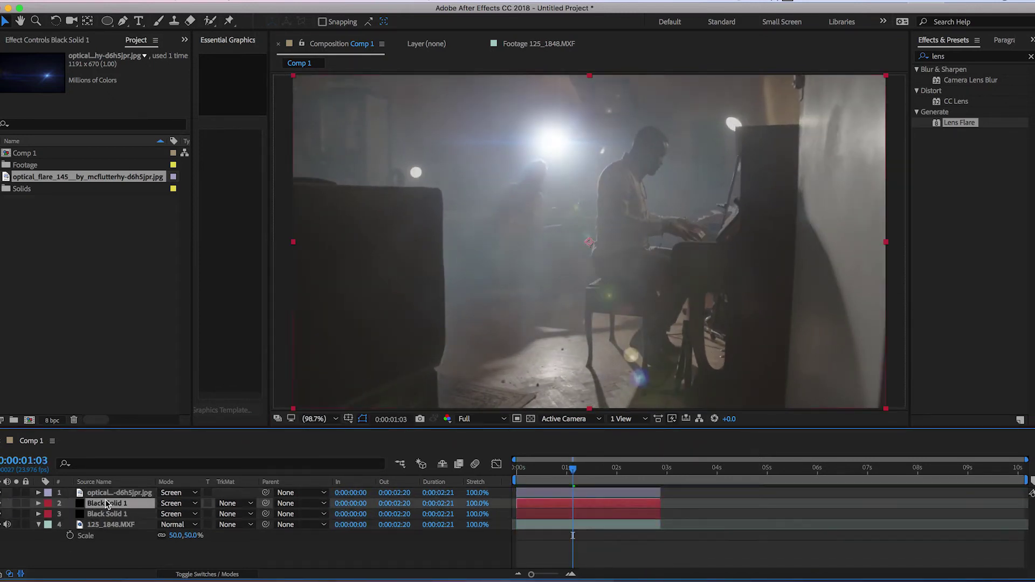
pyautogui.moveTo(118, 504); pyautogui.dragTo(123, 493)
pyautogui.press('p')
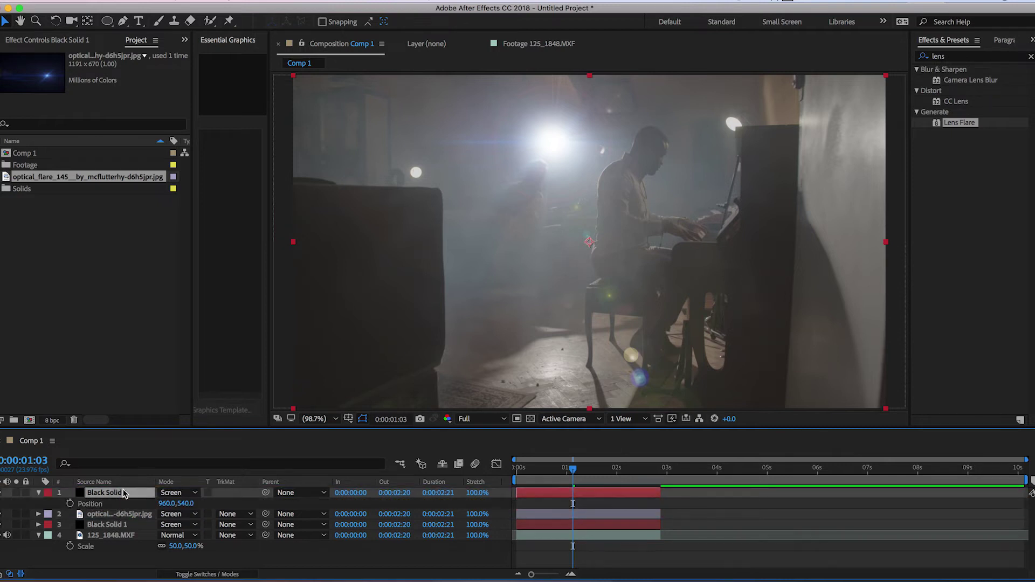
pyautogui.click(39, 493)
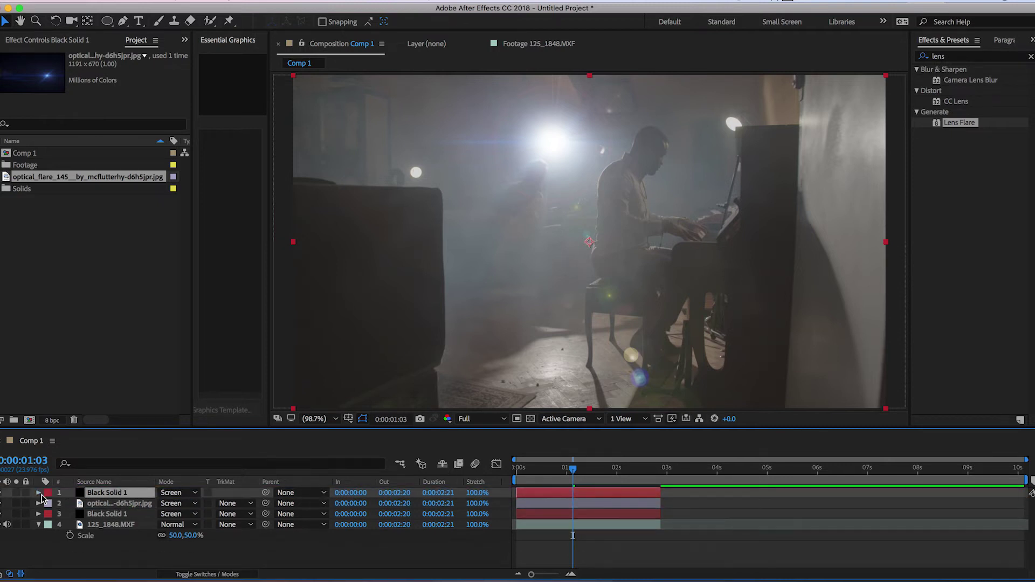
# Step: Move the duplicated lens flare's Flare Center keyframes onto the small light on the left side of the shot
pyautogui.click(39, 493)
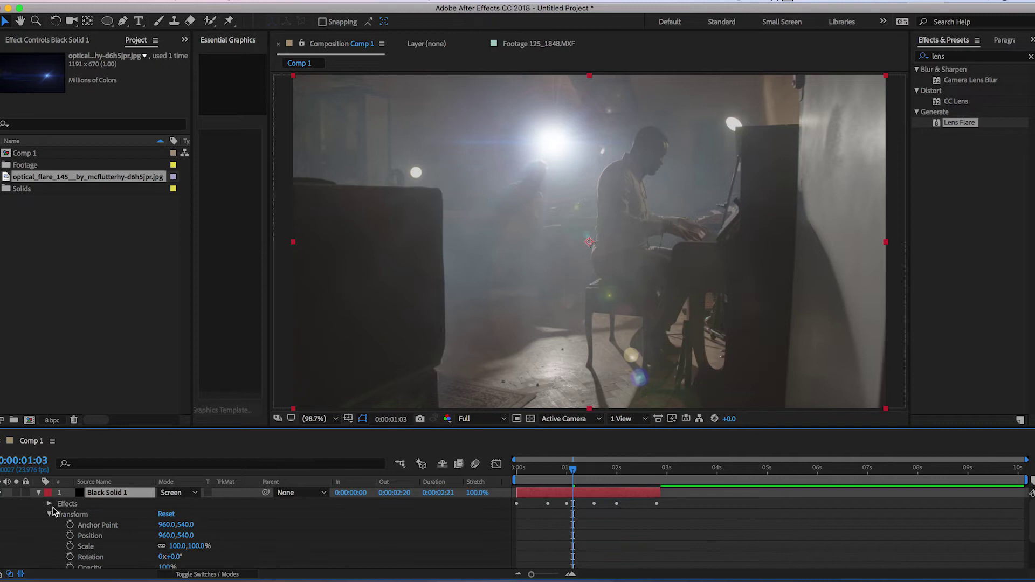
pyautogui.click(59, 514)
pyautogui.moveTo(573, 468); pyautogui.dragTo(594, 470)
pyautogui.doubleClick(83, 510)
pyautogui.click(107, 76)
pyautogui.click(416, 172)
pyautogui.moveTo(416, 172); pyautogui.dragTo(415, 166)
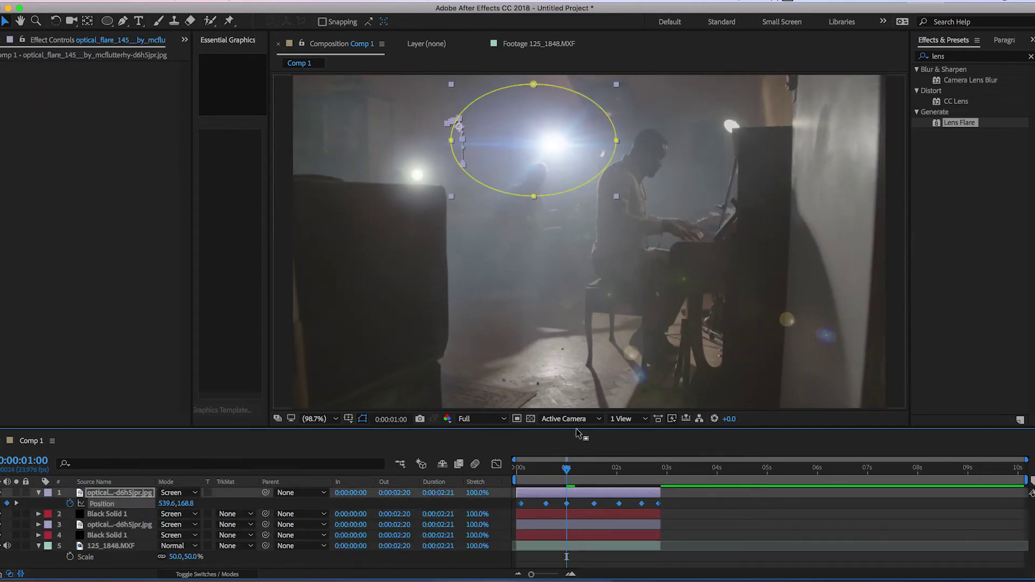
# Step: Check the duplicated optical flare image against the left light across its position keyframes and around the moment that light emerges
pyautogui.click(567, 471)
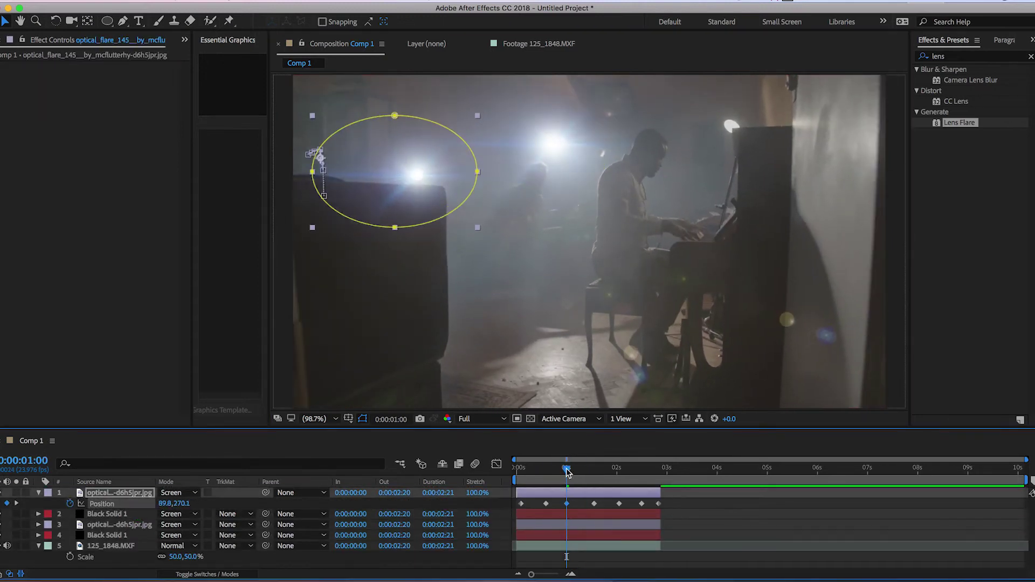
pyautogui.press('k')
pyautogui.press('k')
pyautogui.press('k')
pyautogui.press('k')
pyautogui.moveTo(568, 470); pyautogui.dragTo(547, 472)
pyautogui.moveTo(559, 472); pyautogui.dragTo(555, 473)
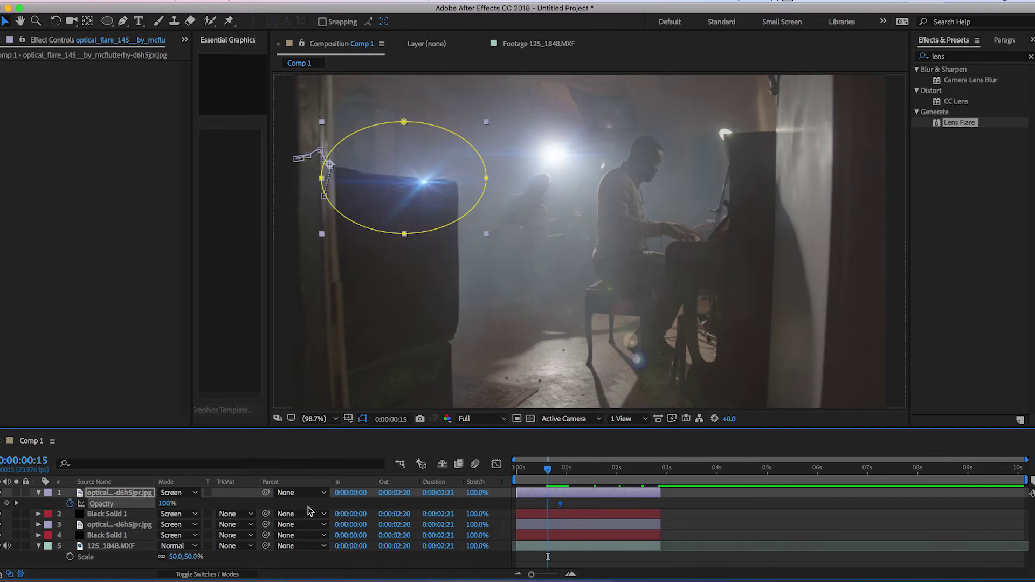
pyautogui.moveTo(549, 470); pyautogui.dragTo(558, 479)
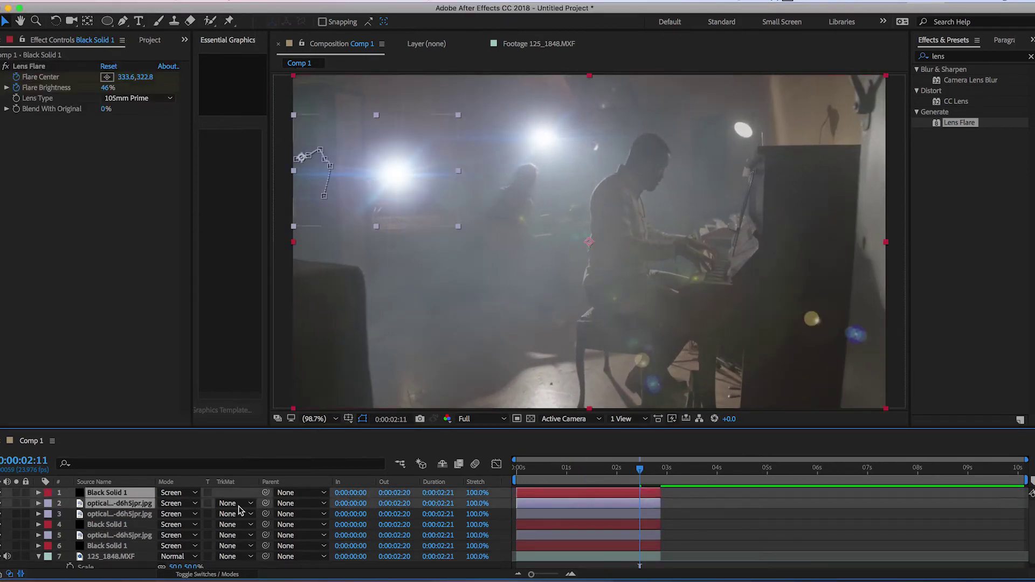
# Step: Move the third optical flare image onto the lamp above the piano across its position keyframes, through 0:00:02:20
pyautogui.click(105, 504)
pyautogui.press('p')
pyautogui.click(103, 514)
pyautogui.press('k')
pyautogui.moveTo(390, 174); pyautogui.dragTo(737, 129)
pyautogui.click(695, 522)
pyautogui.click(659, 470)
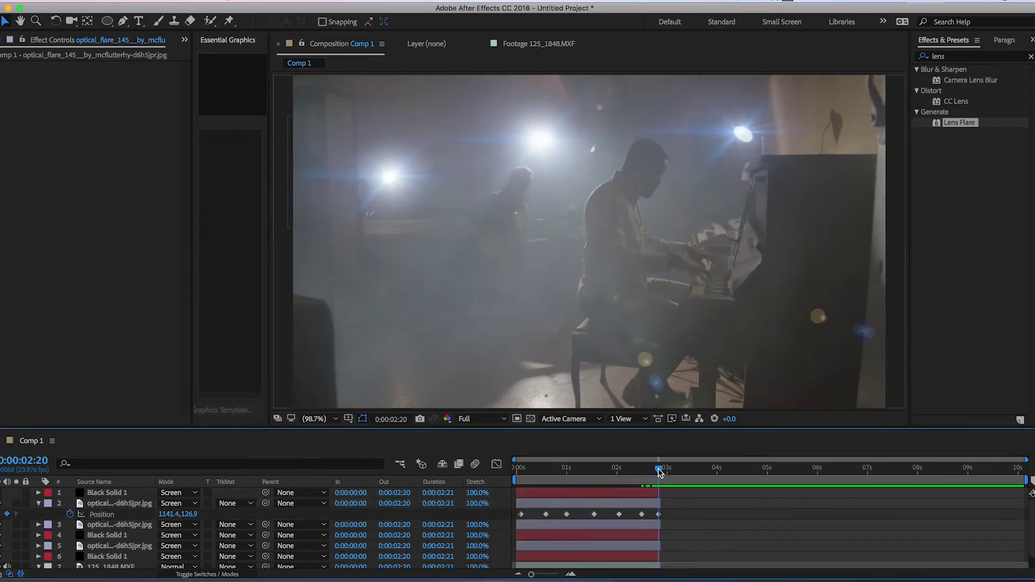
# Step: Set the top lens flare's Flare Center keyframes on the lamp above the piano and preview the result
pyautogui.moveTo(660, 472); pyautogui.dragTo(614, 471)
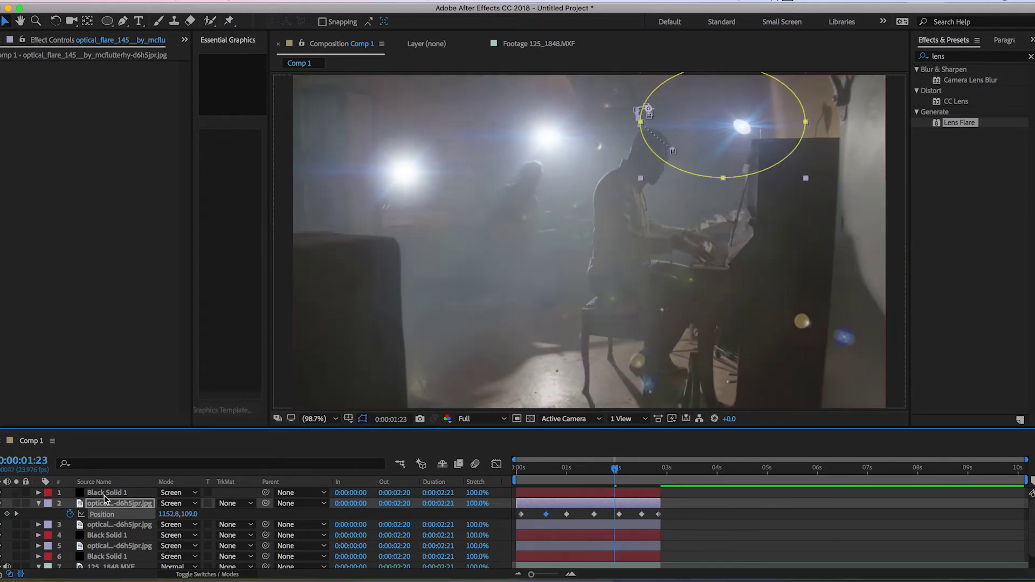
pyautogui.click(106, 492)
pyautogui.press('e')
pyautogui.click(60, 503)
pyautogui.click(617, 474)
pyautogui.click(107, 77)
pyautogui.click(744, 128)
pyautogui.press('k')
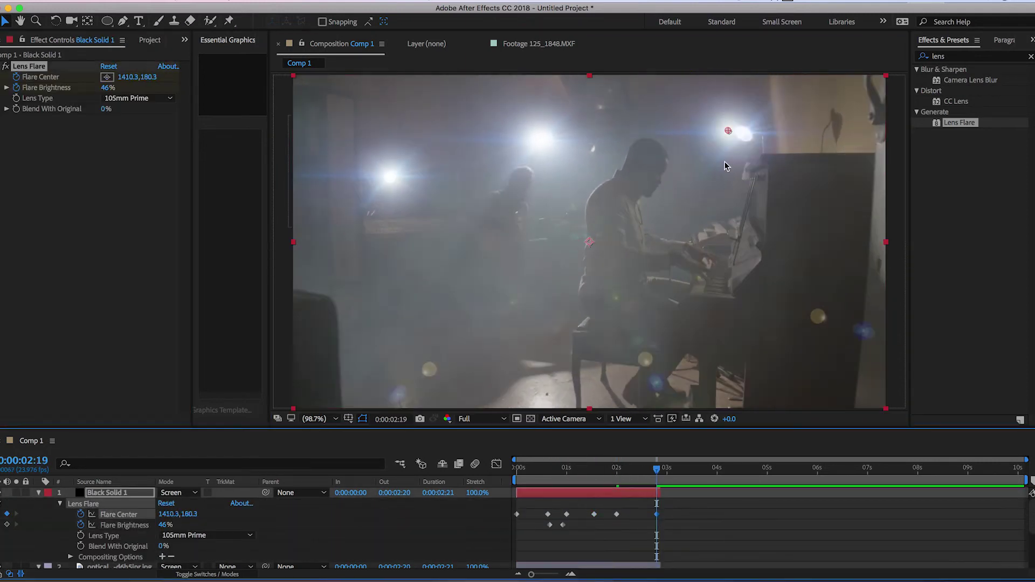
pyautogui.press('space')
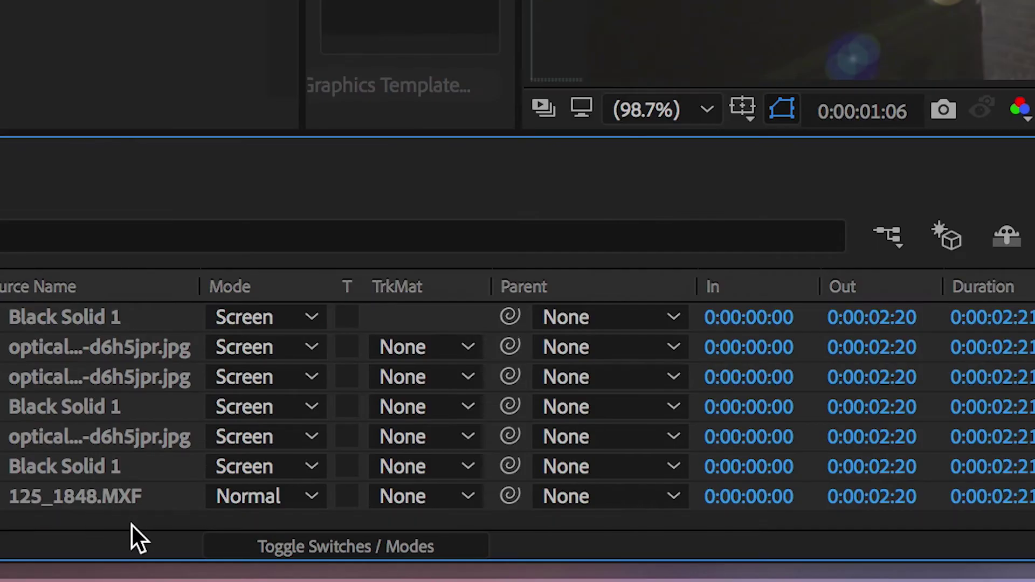
# Step: Add a new adjustment layer above all layers in Comp 1
pyautogui.rightClick(130, 566)
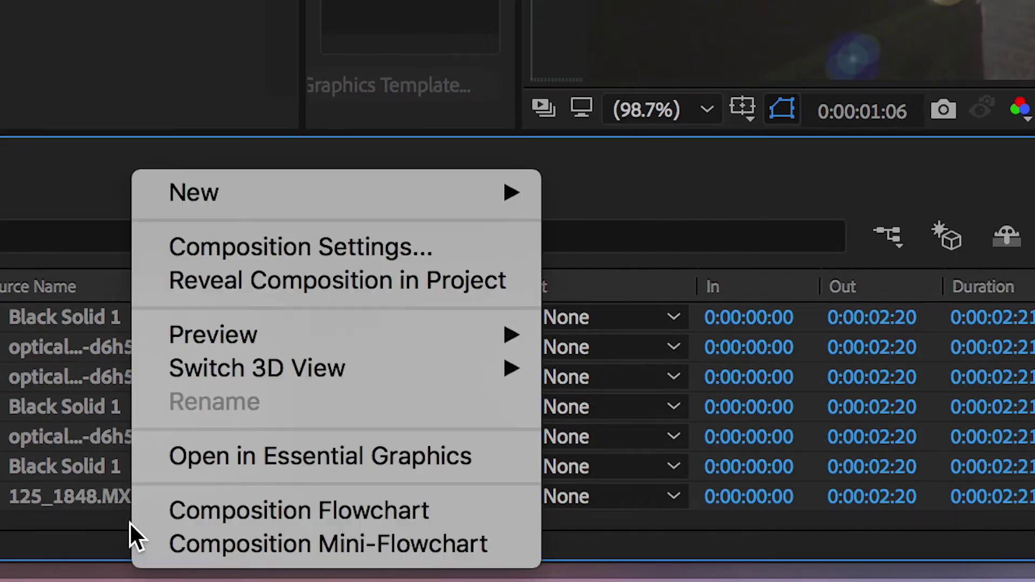
pyautogui.moveTo(469, 204)
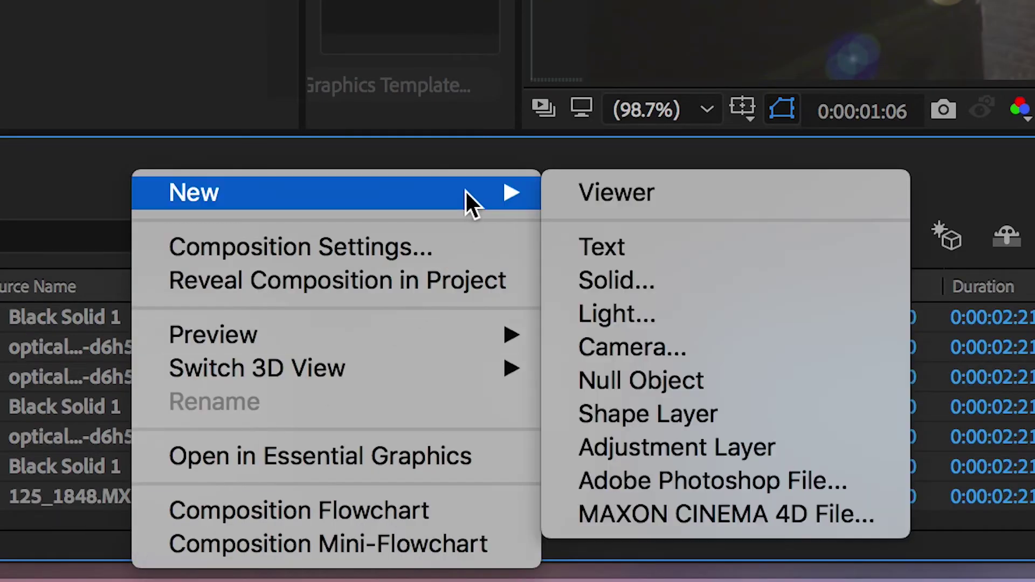
pyautogui.click(773, 445)
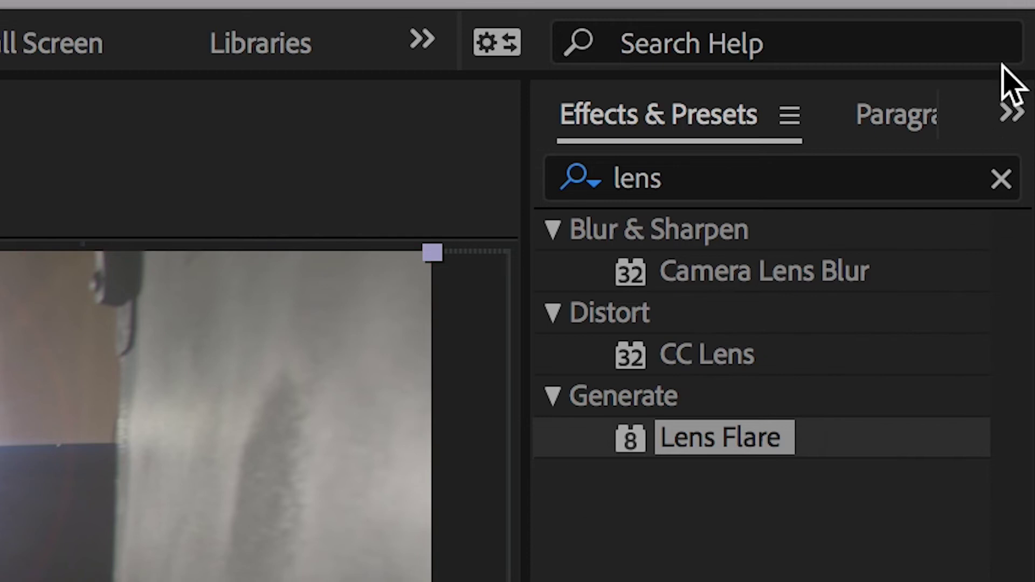
# Step: Apply the Apply Color LUT effect to the adjustment layer using Heulandite - Log.cube
pyautogui.click(1000, 179)
pyautogui.click(871, 189)
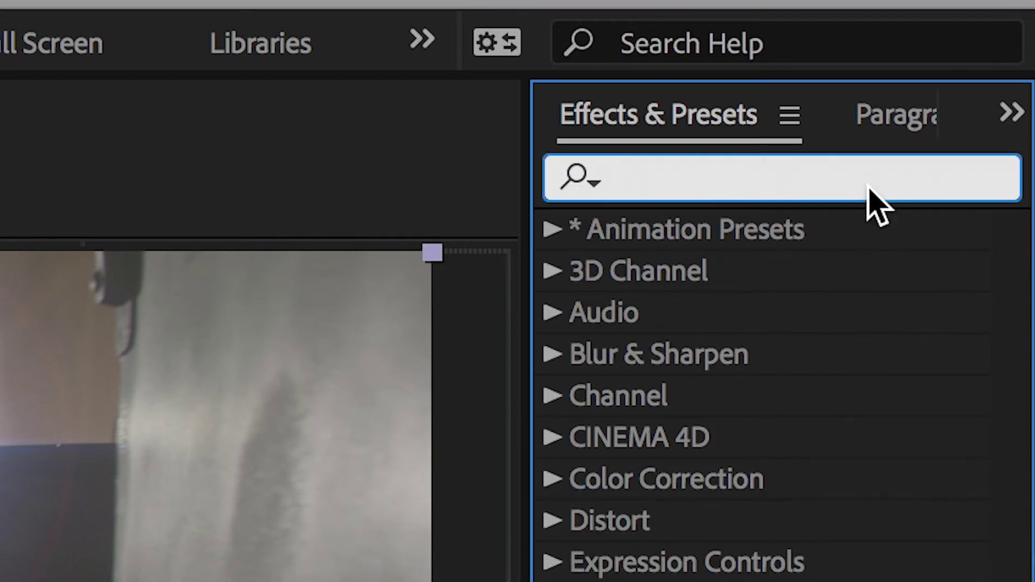
pyautogui.write('lut')
pyautogui.moveTo(818, 271); pyautogui.dragTo(571, 489)
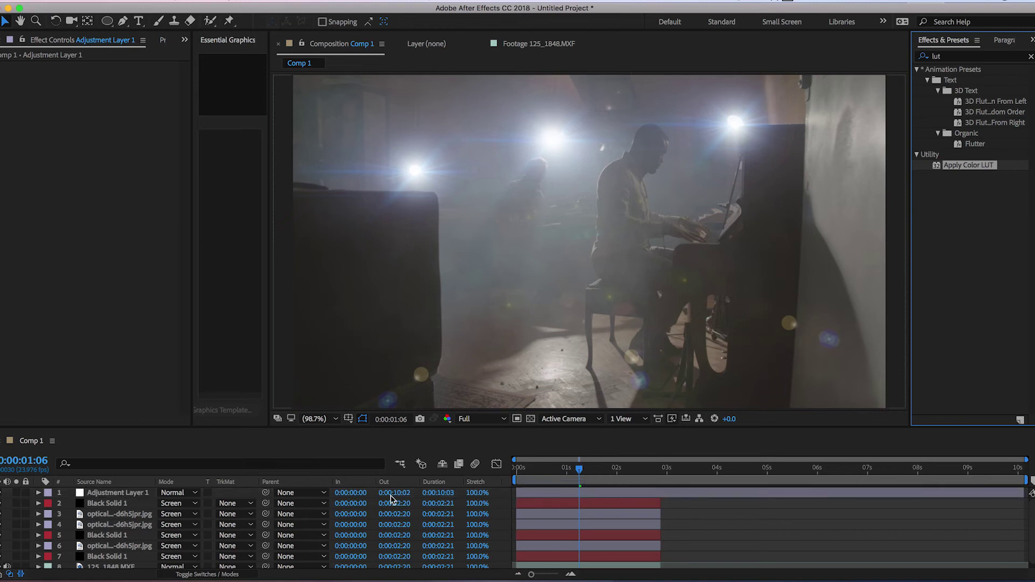
pyautogui.moveTo(392, 498); pyautogui.dragTo(391, 499)
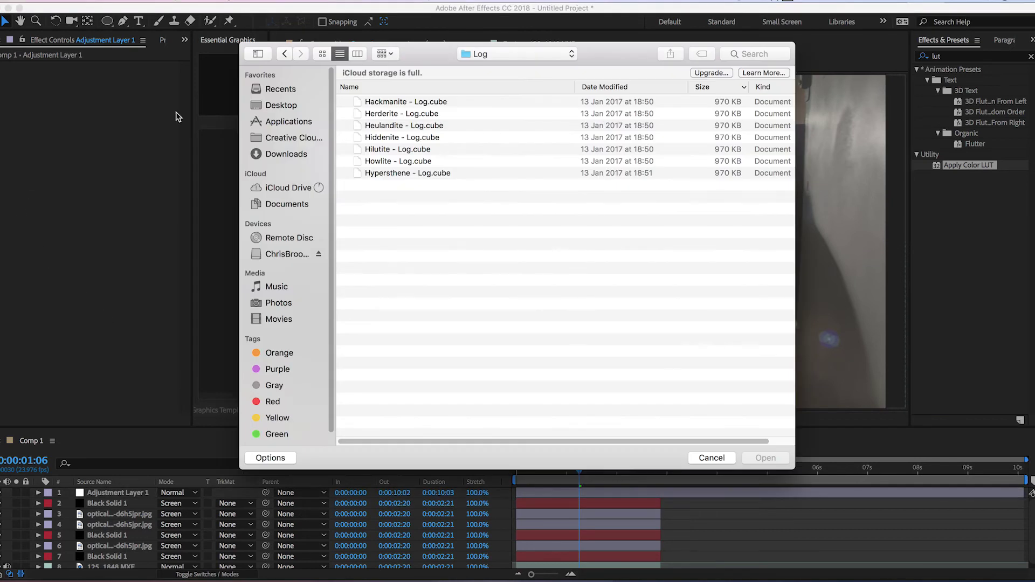
pyautogui.doubleClick(406, 125)
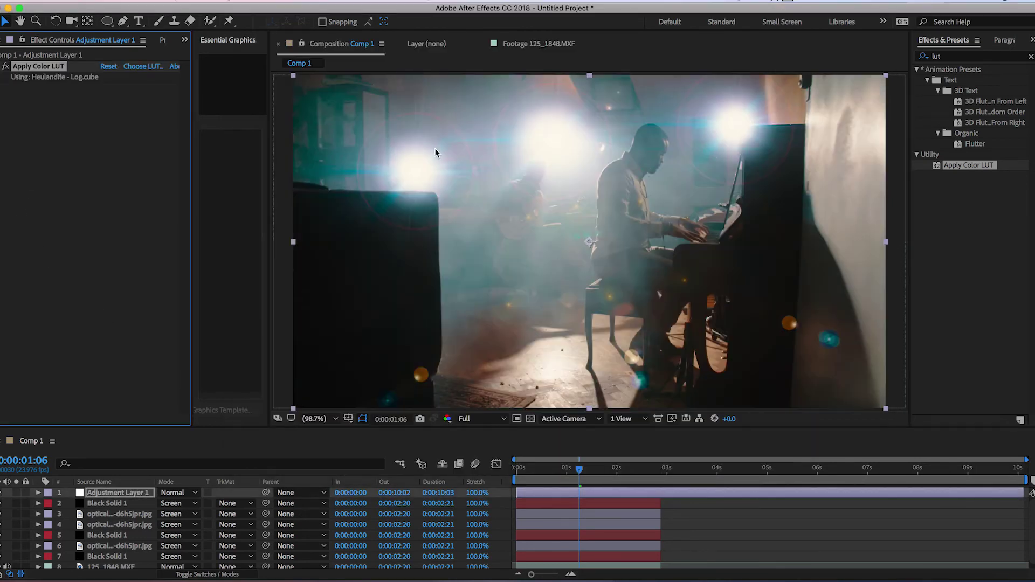
# Step: Add the Levels effect before the color LUT on the adjustment layer and set its gamma to about 0.87
pyautogui.write('lev')
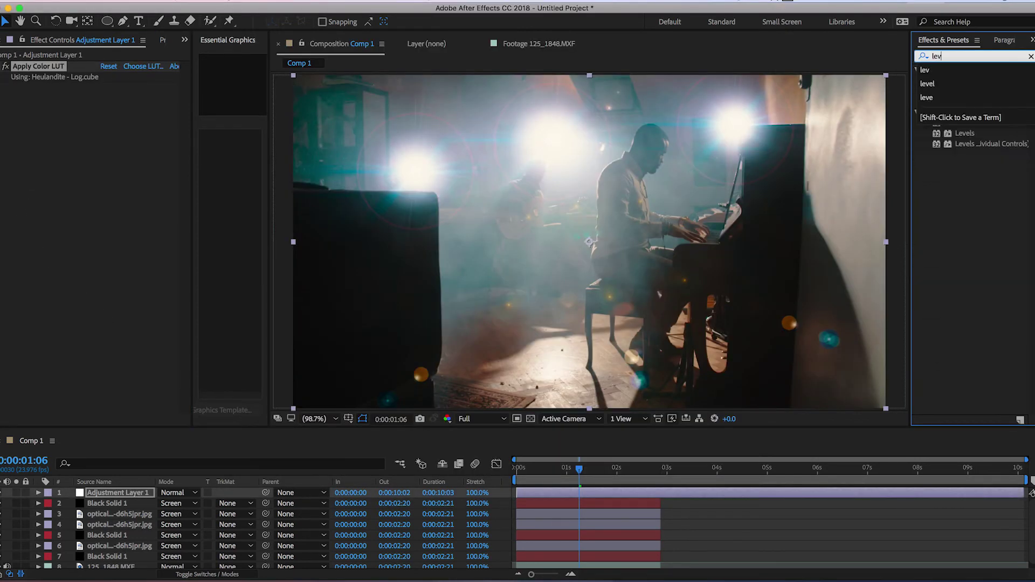
pyautogui.click(967, 134)
pyautogui.moveTo(63, 65); pyautogui.dragTo(64, 67)
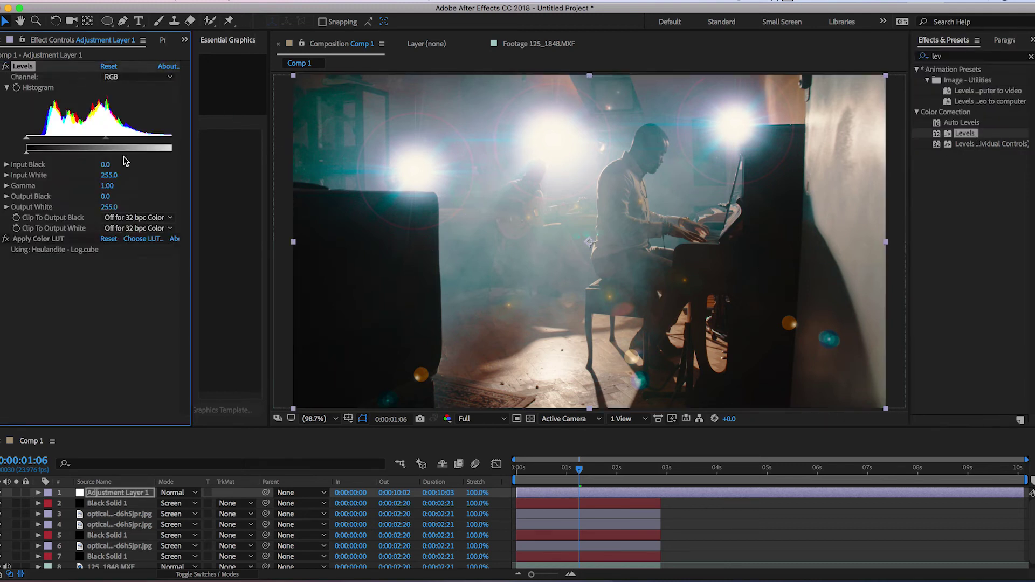
pyautogui.moveTo(111, 186); pyautogui.dragTo(103, 188)
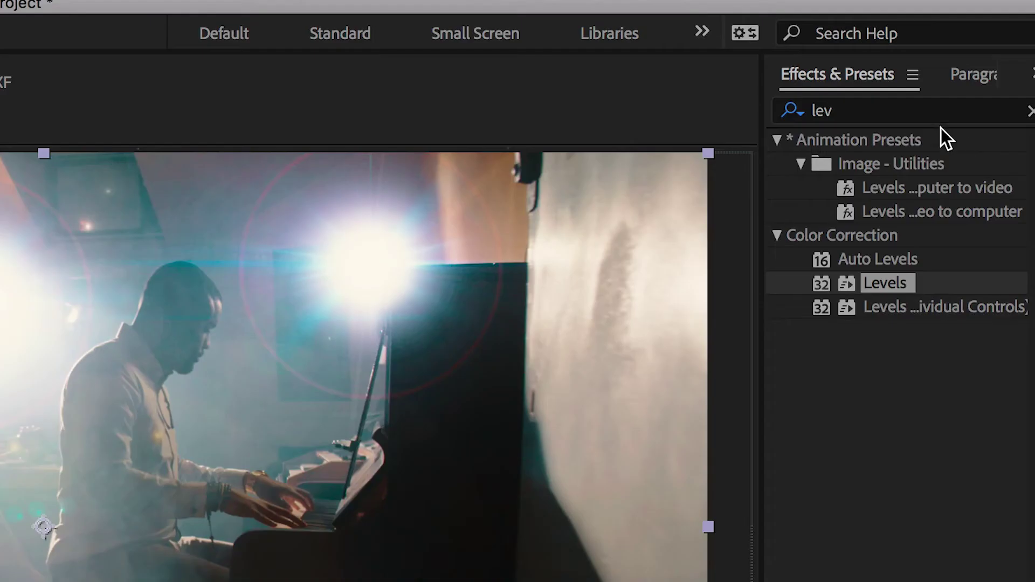
# Step: Add Hue/Saturation as the adjustment layer's first effect and raise its Master Saturation
pyautogui.click(978, 56)
pyautogui.write('hue')
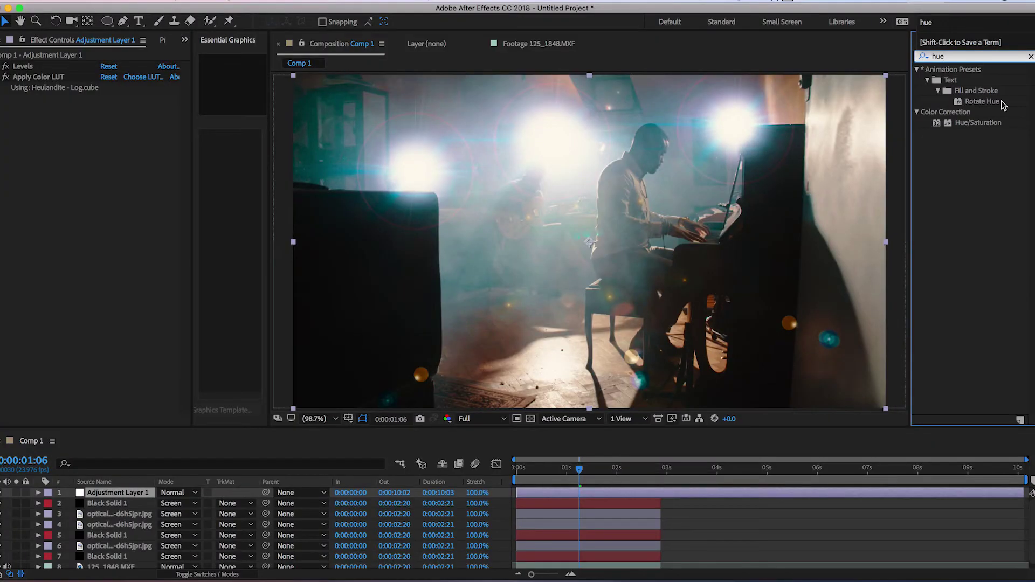
pyautogui.moveTo(979, 124); pyautogui.dragTo(47, 81)
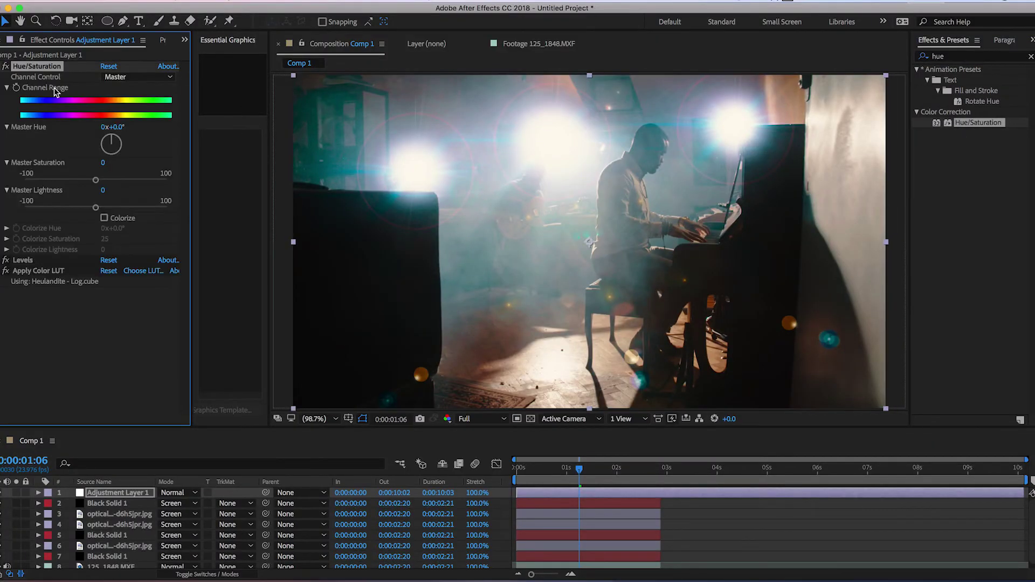
pyautogui.moveTo(96, 180); pyautogui.dragTo(116, 180)
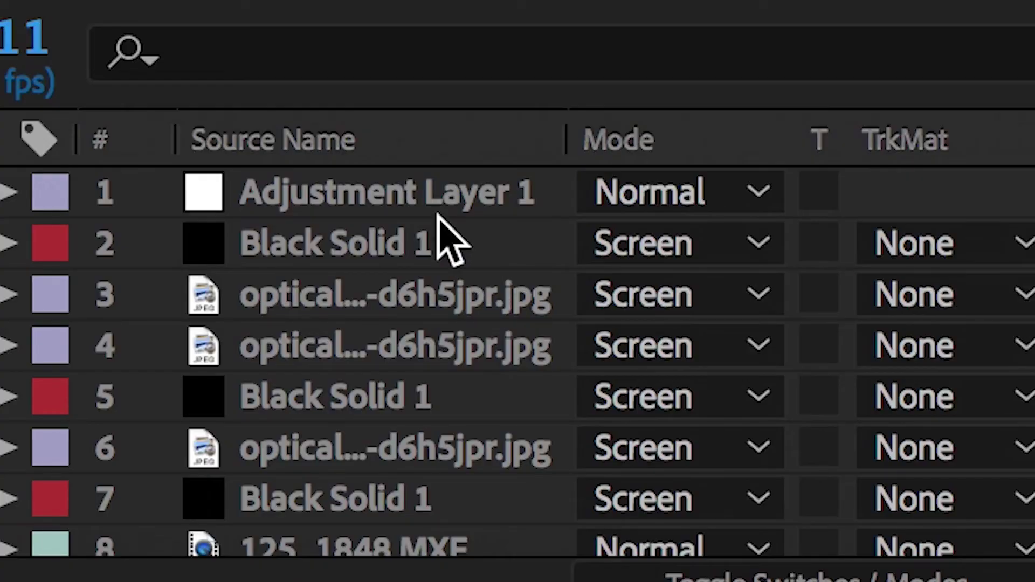
# Step: Move the adjustment layer below all the flare layers, directly above the 125_1848.MXF footage, and preview the grade
pyautogui.moveTo(128, 503); pyautogui.dragTo(131, 511)
pyautogui.moveTo(448, 259); pyautogui.dragTo(515, 501)
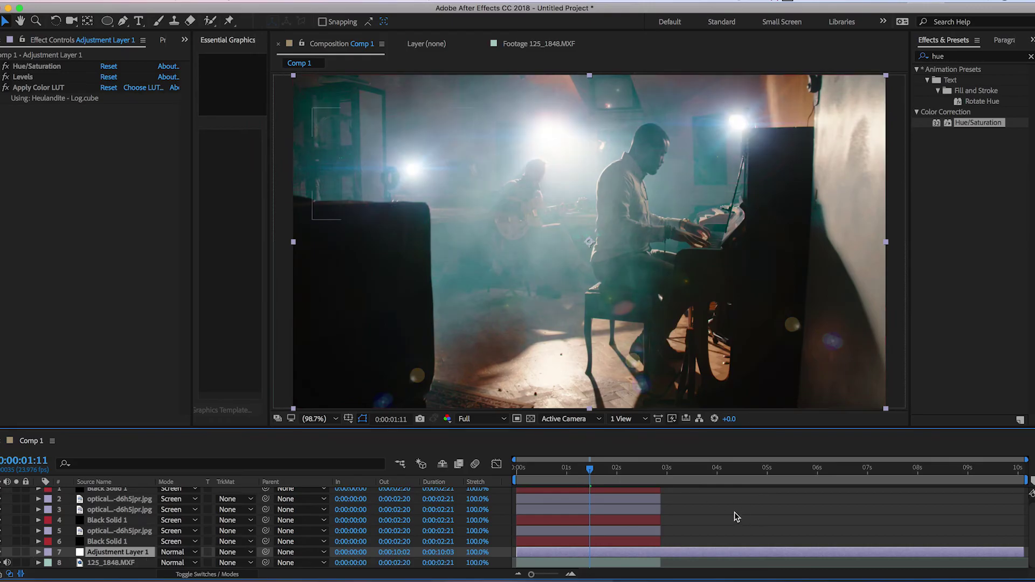
pyautogui.click(734, 512)
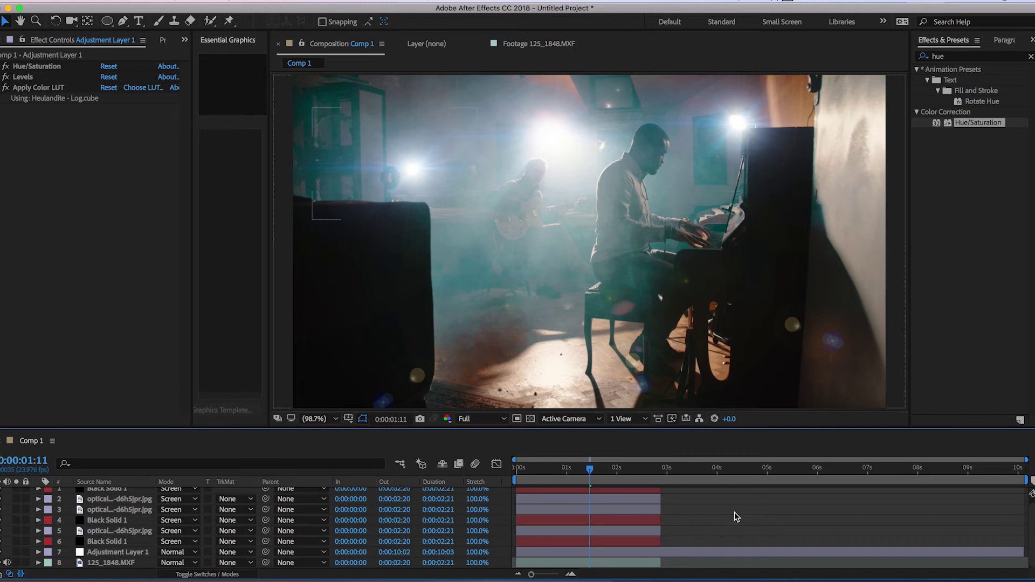
pyautogui.press('space')
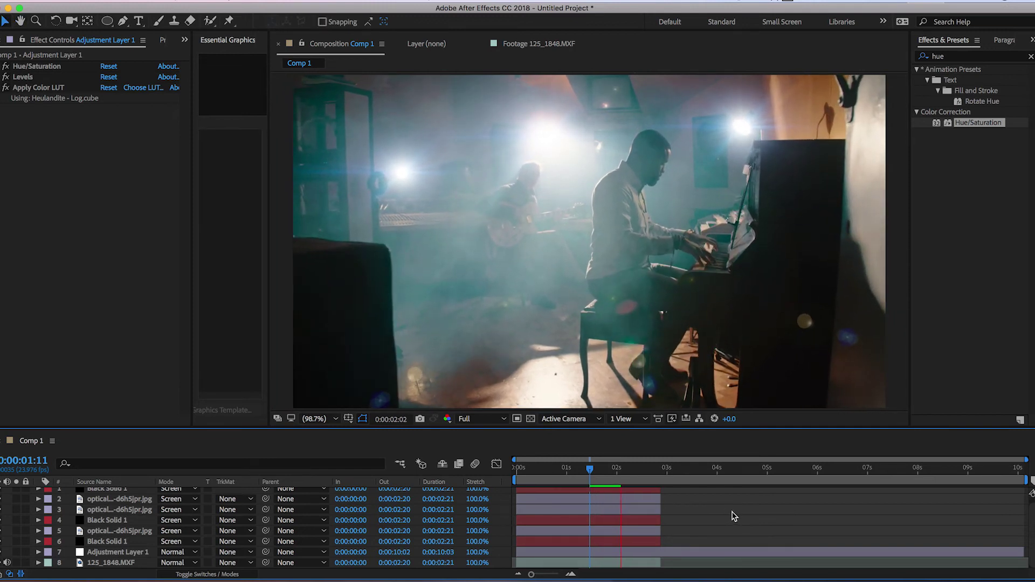
# Step: Toggle the visibility of all six flare layers to compare the graded shot with and without the flares
pyautogui.click(119, 541)
pyautogui.keyDown('shift'); pyautogui.click(107, 489); pyautogui.keyUp('shift')
pyautogui.click(1, 493)
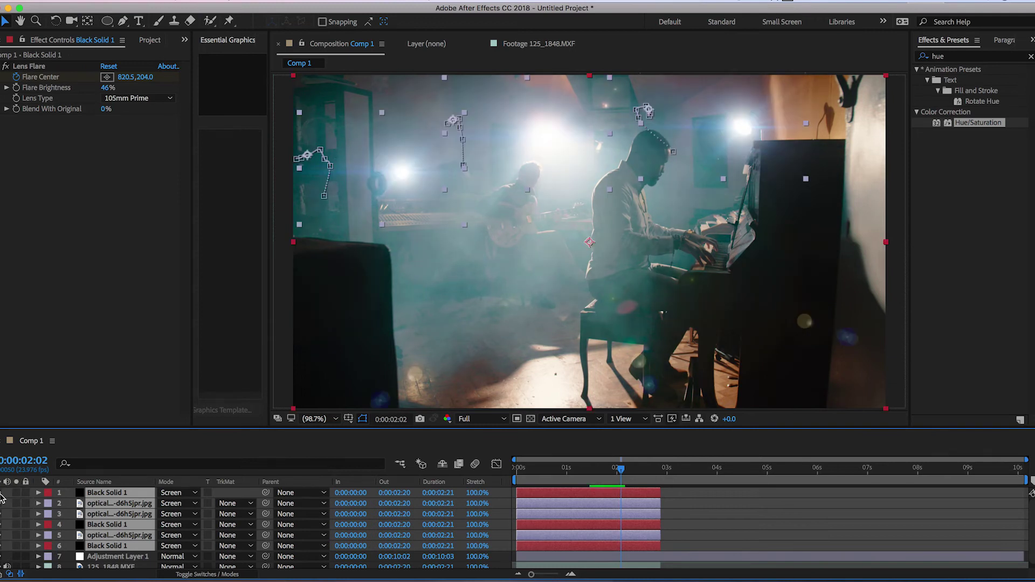
pyautogui.click(767, 510)
# Step: Apply Tint to the optical flare layer on the piano lamp and map its white to pale cyan BEF6FE
pyautogui.click(125, 505)
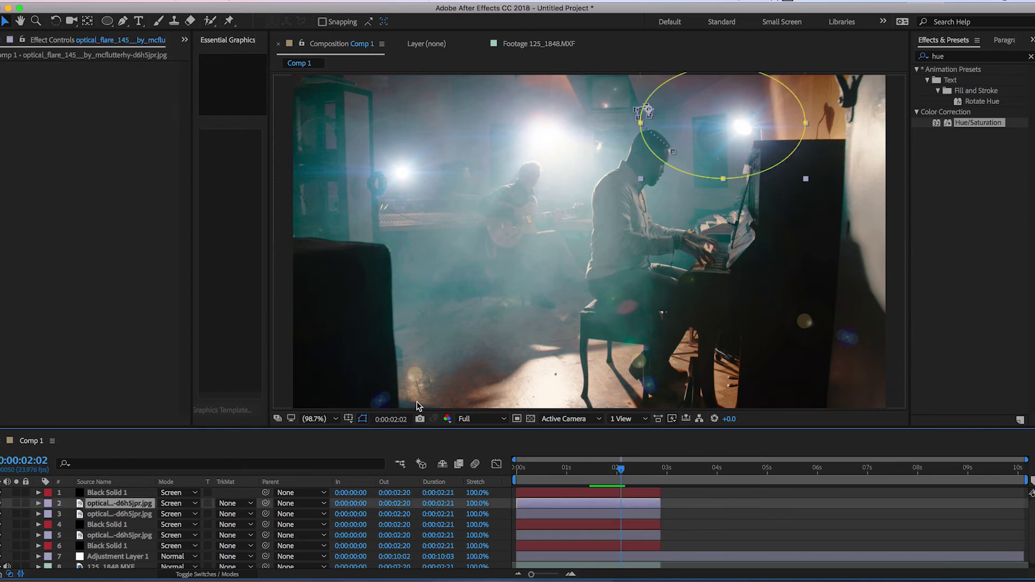
pyautogui.click(944, 61)
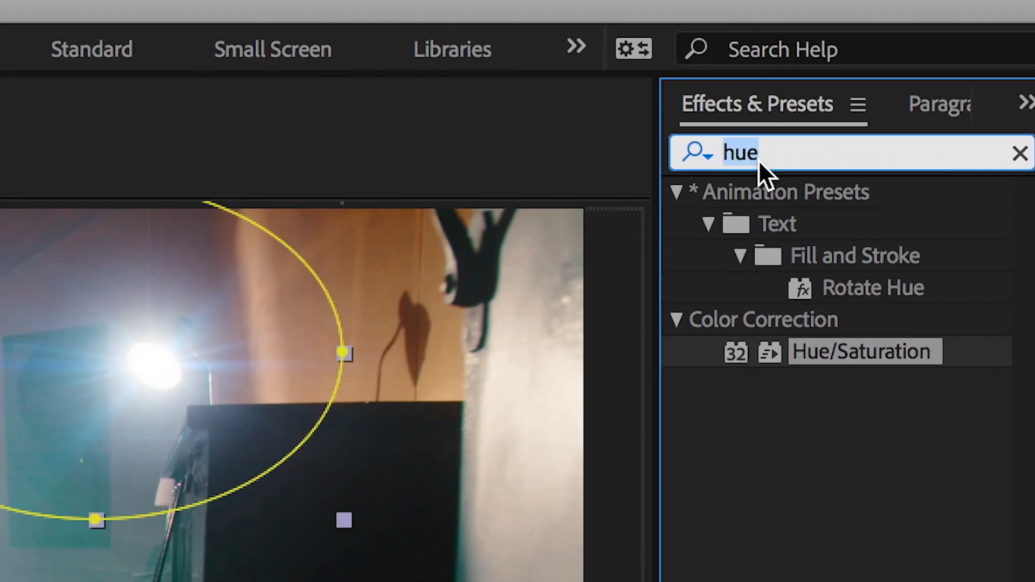
pyautogui.press('BackSpace')
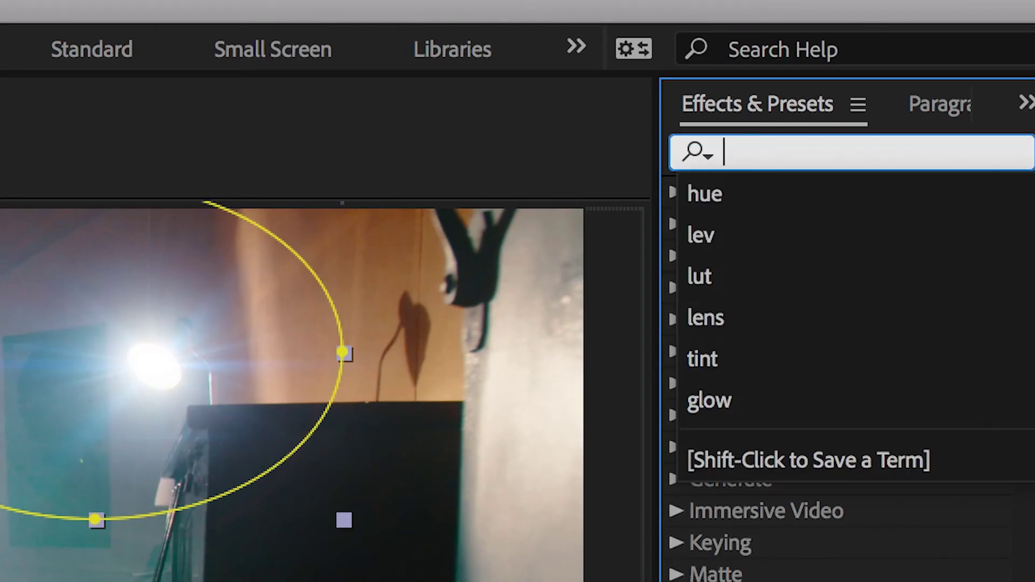
pyautogui.write('tint')
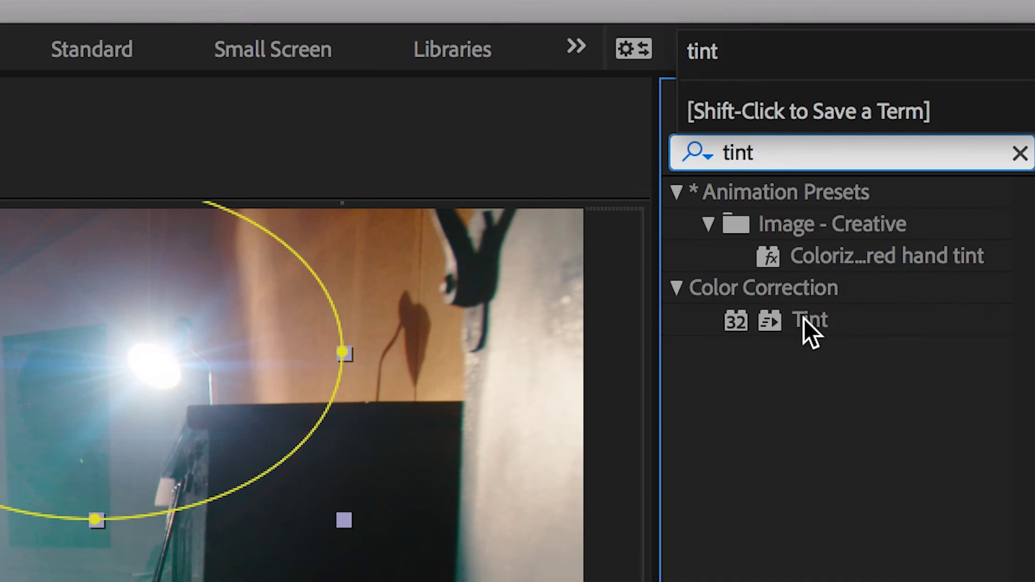
pyautogui.moveTo(803, 318); pyautogui.dragTo(115, 503)
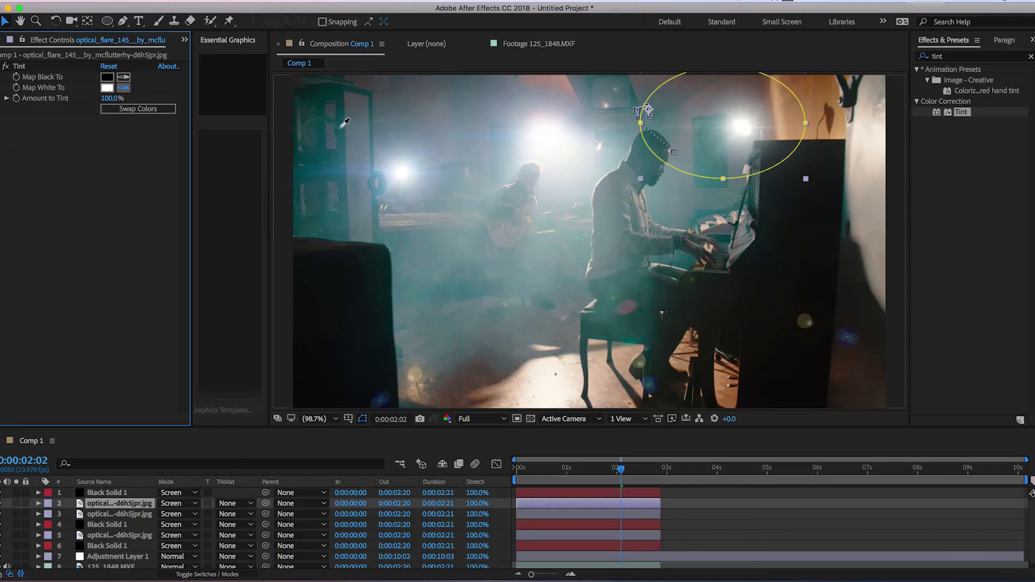
pyautogui.click(106, 87)
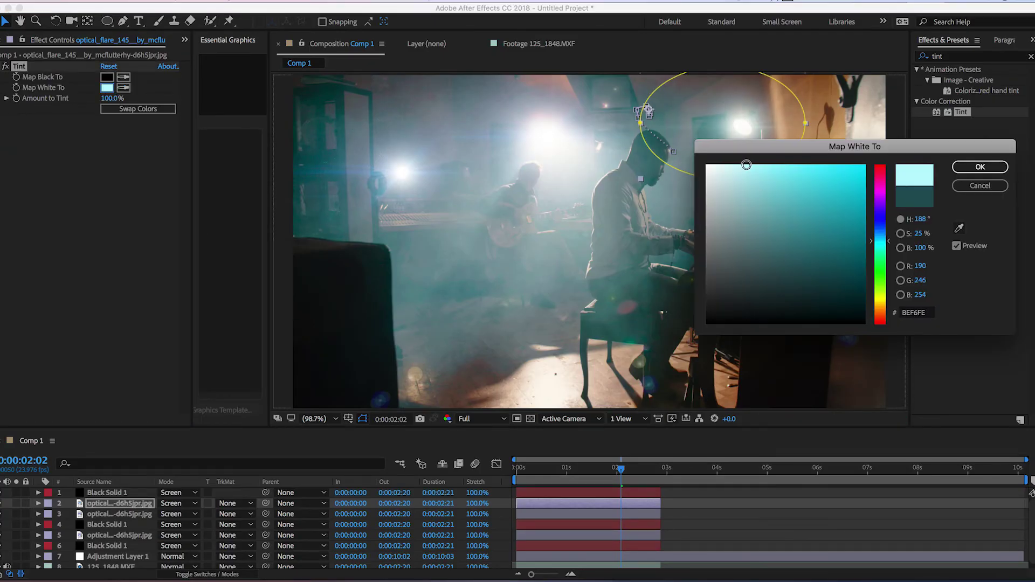
pyautogui.click(980, 167)
# Step: Copy the Tint effect to the other two optical flare layers and preview the composition
pyautogui.click(144, 514)
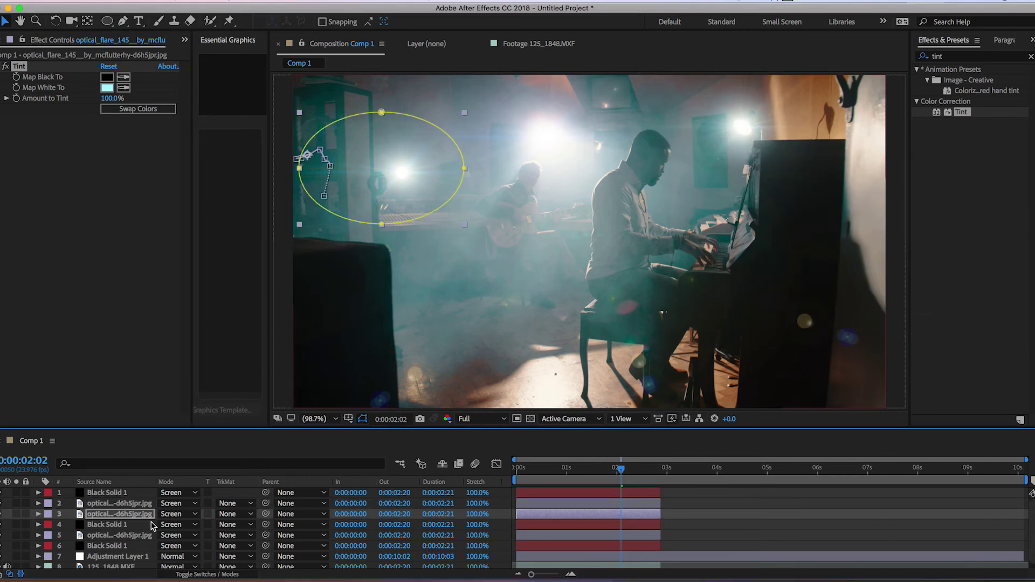
pyautogui.click(120, 535)
pyautogui.click(740, 518)
pyautogui.press('space')
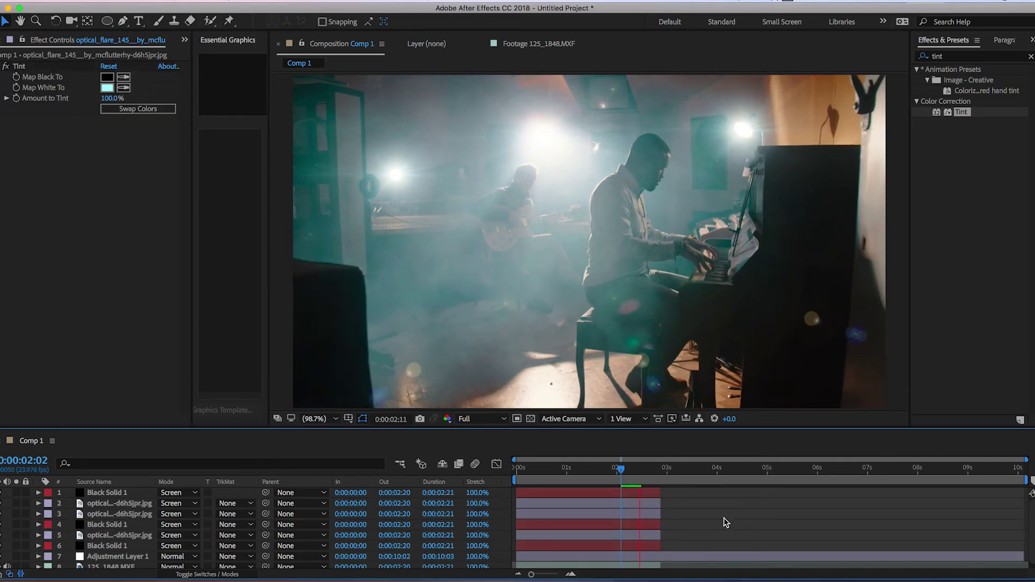